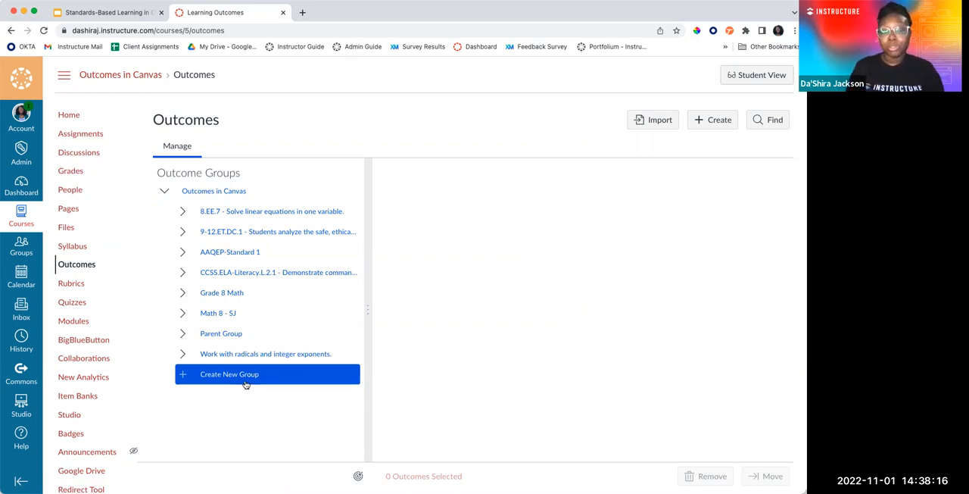
View the outcome import page with its file upload area and close it without uploading anything
{"action": "left_click", "coordinate": [661, 125]}
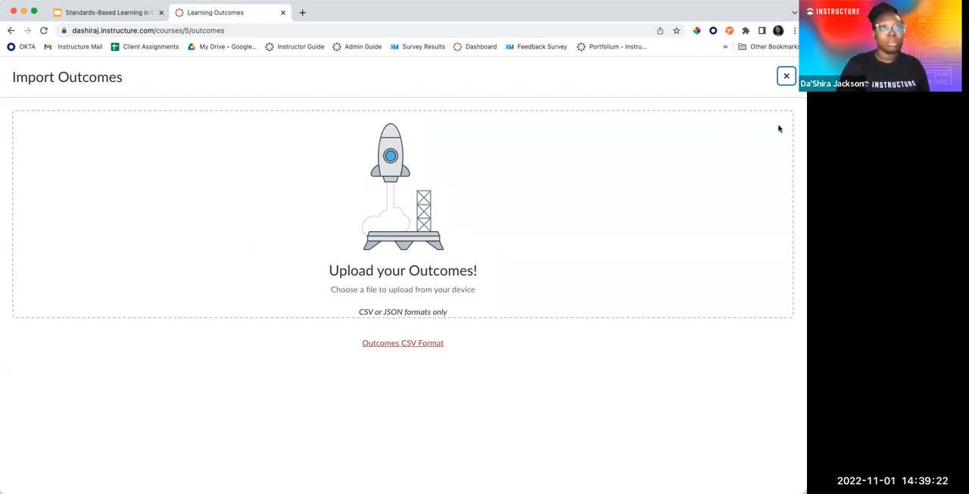
{"action": "left_click", "coordinate": [787, 78]}
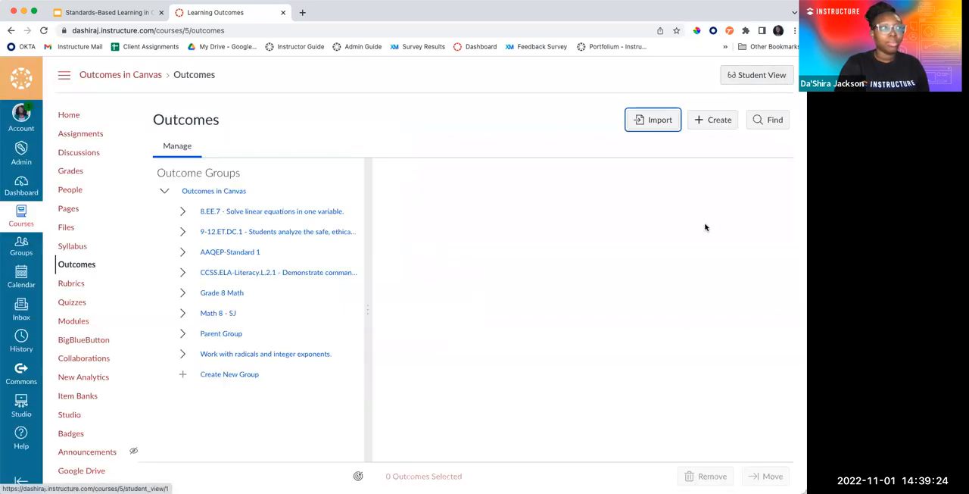
{"action": "scroll", "coordinate": [670, 258], "scroll_direction": "down", "scroll_amount": 1}
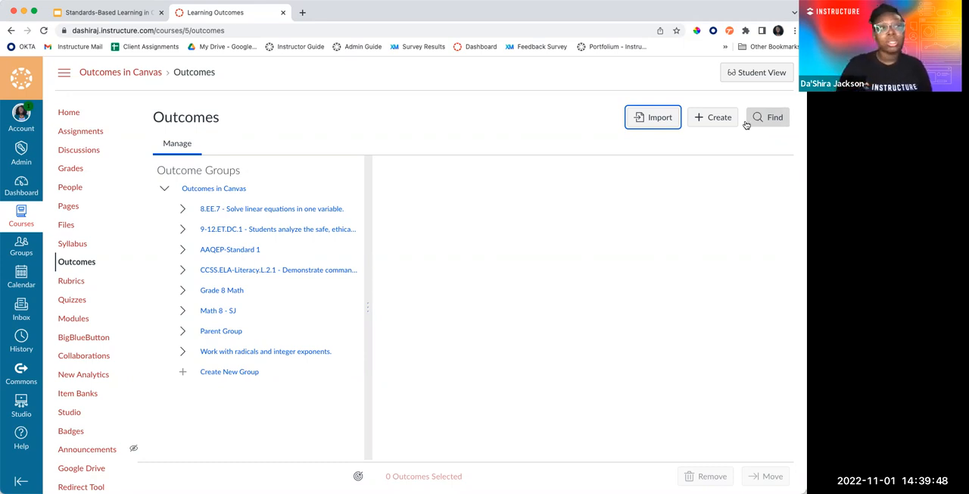
Start a new outcome and review its description, friendly description and proficiency rating fields
{"action": "left_click", "coordinate": [709, 122]}
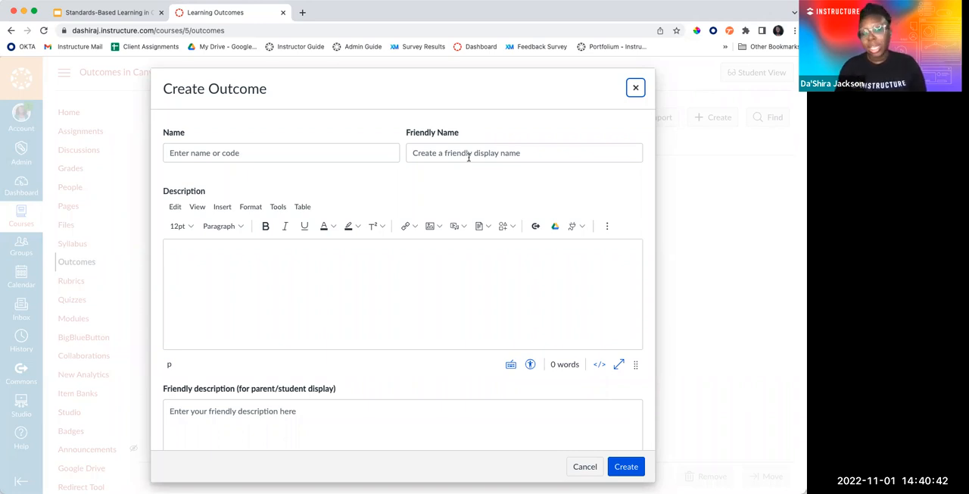
{"action": "left_click", "coordinate": [367, 323]}
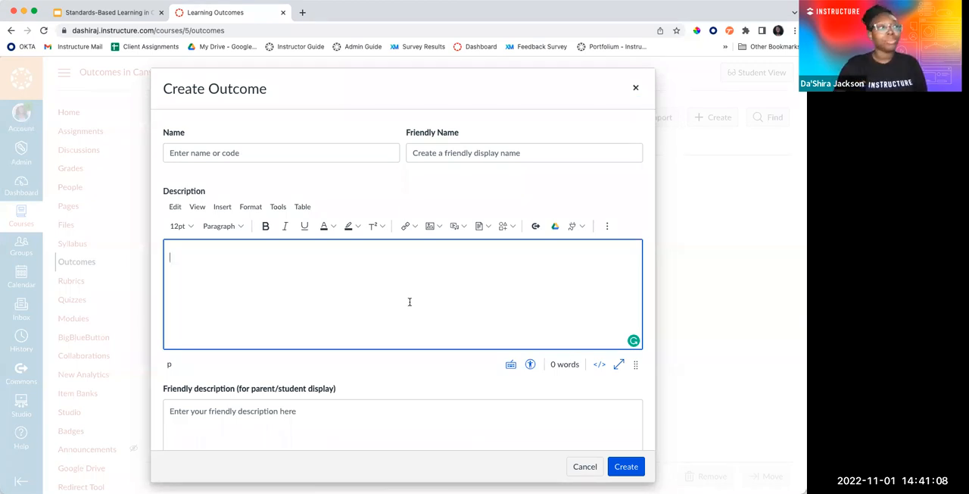
{"action": "scroll", "coordinate": [409, 301], "scroll_direction": "down", "scroll_amount": 5}
{"action": "left_click", "coordinate": [363, 239]}
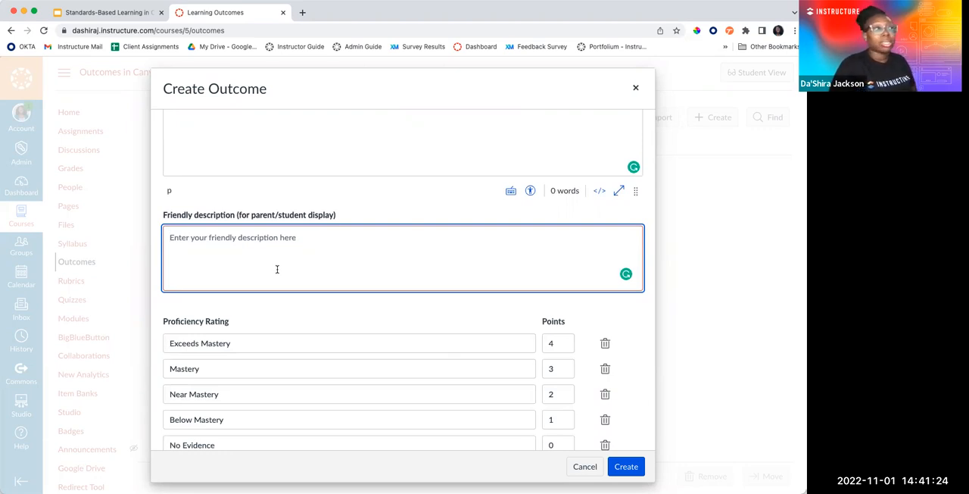
{"action": "scroll", "coordinate": [277, 269], "scroll_direction": "down", "scroll_amount": 5}
{"action": "scroll", "coordinate": [277, 269], "scroll_direction": "up", "scroll_amount": 2}
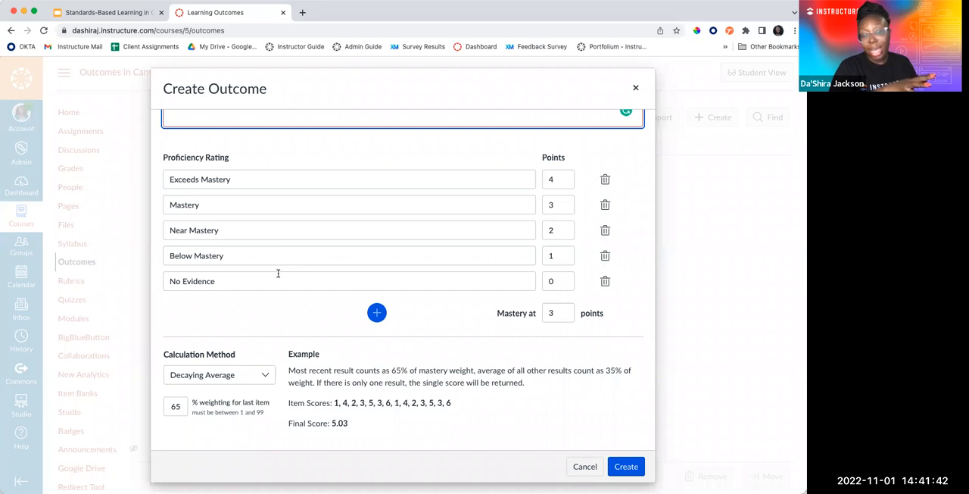
Delete the Exceeds Mastery proficiency rating from the new outcome
{"action": "left_click", "coordinate": [250, 180]}
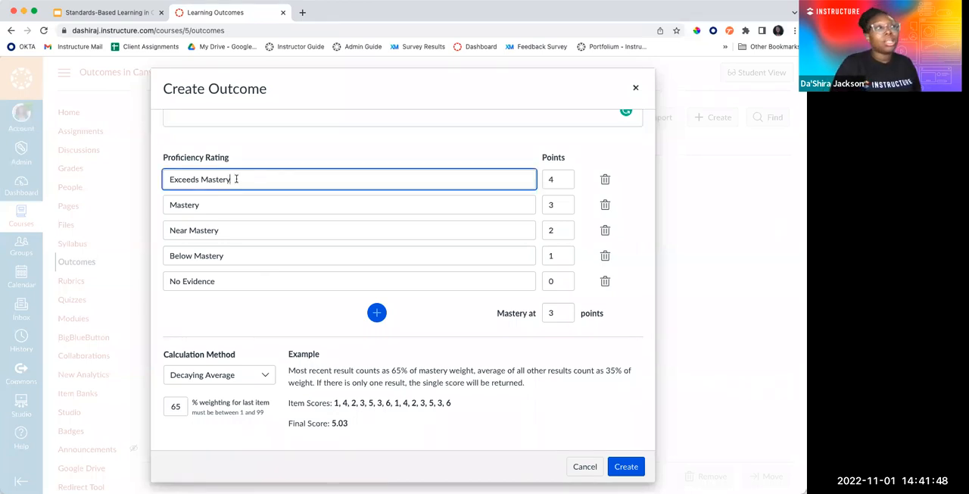
{"action": "triple_click", "coordinate": [161, 184]}
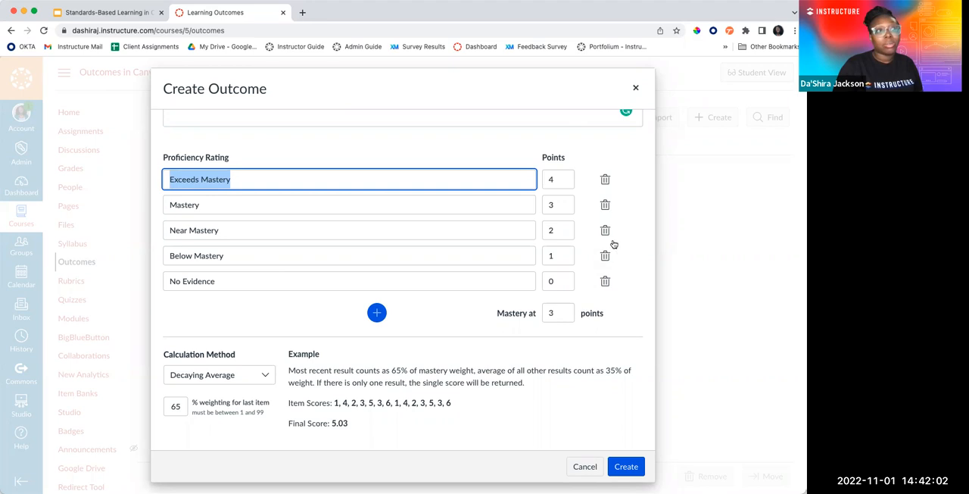
{"action": "left_click", "coordinate": [606, 182]}
{"action": "left_click", "coordinate": [492, 313]}
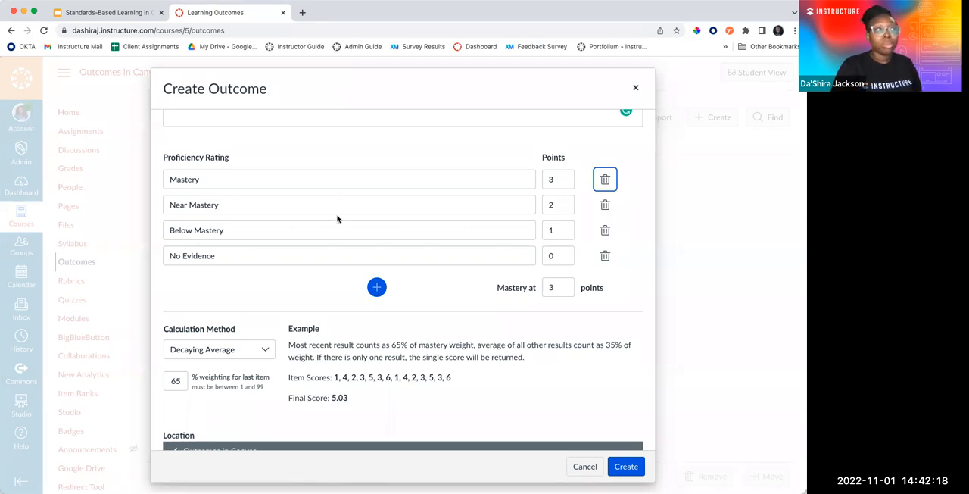
{"action": "scroll", "coordinate": [339, 218], "scroll_direction": "down", "scroll_amount": 3}
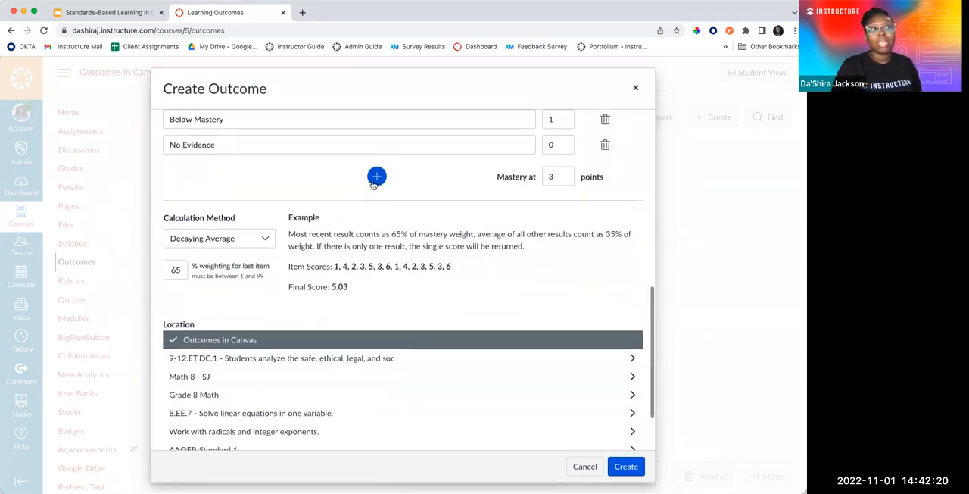
{"action": "scroll", "coordinate": [378, 182], "scroll_direction": "up", "scroll_amount": 3}
{"action": "scroll", "coordinate": [378, 181], "scroll_direction": "up", "scroll_amount": 1}
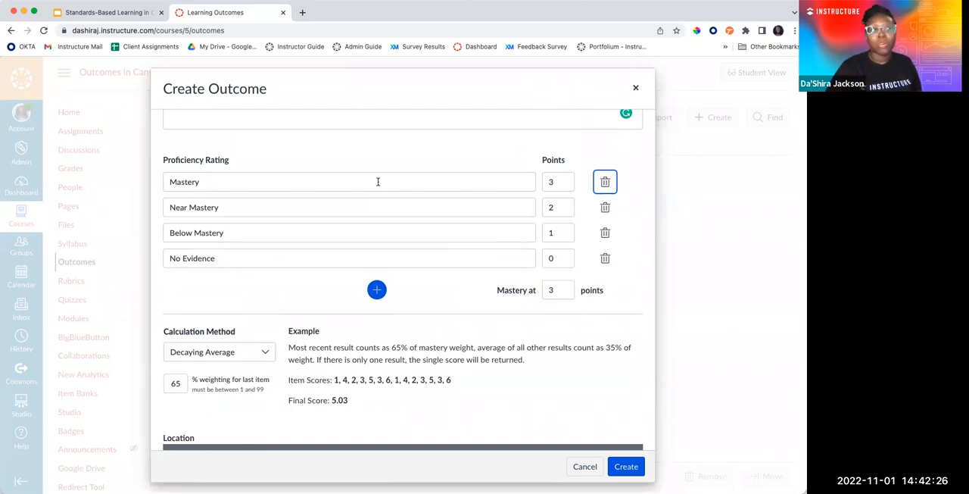
Switch the calculation method to n Number of Times and back to Decaying Average, selecting the last item weighting value
{"action": "scroll", "coordinate": [378, 182], "scroll_direction": "down", "scroll_amount": 3}
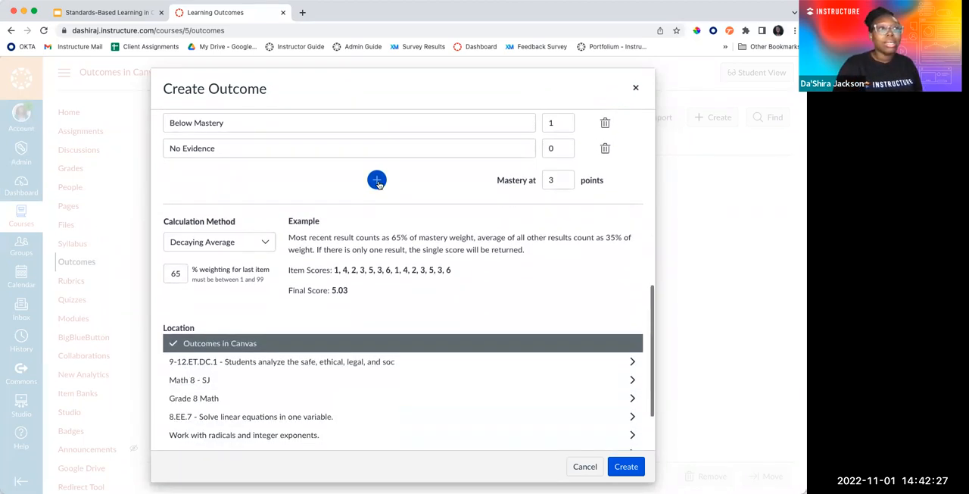
{"action": "left_click", "coordinate": [267, 239]}
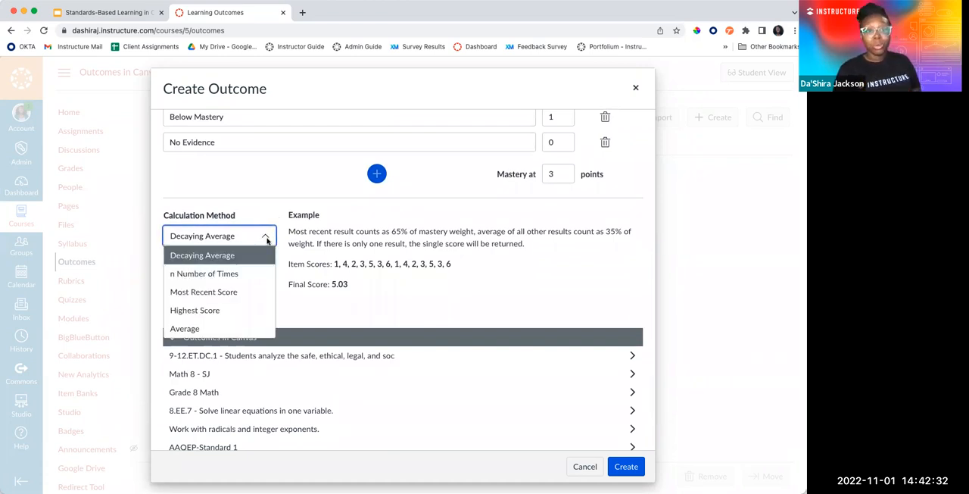
{"action": "left_click", "coordinate": [253, 273]}
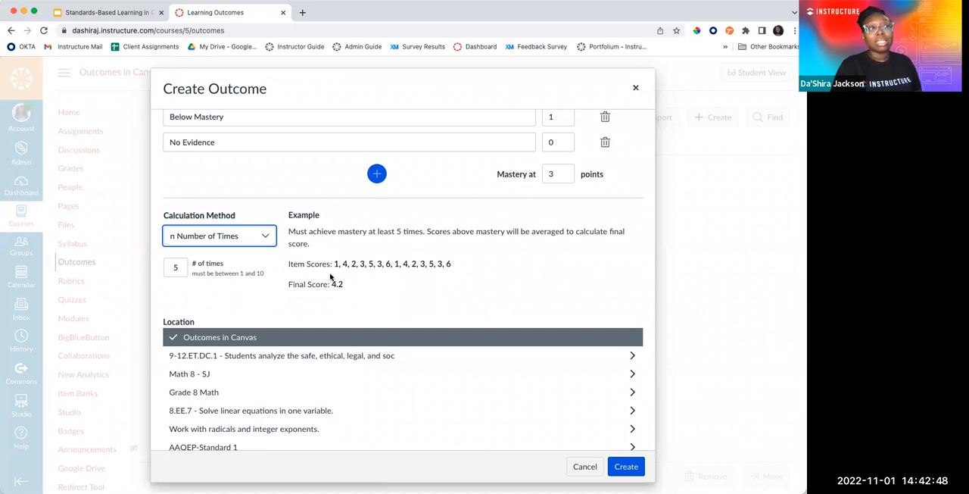
{"action": "left_click", "coordinate": [247, 240]}
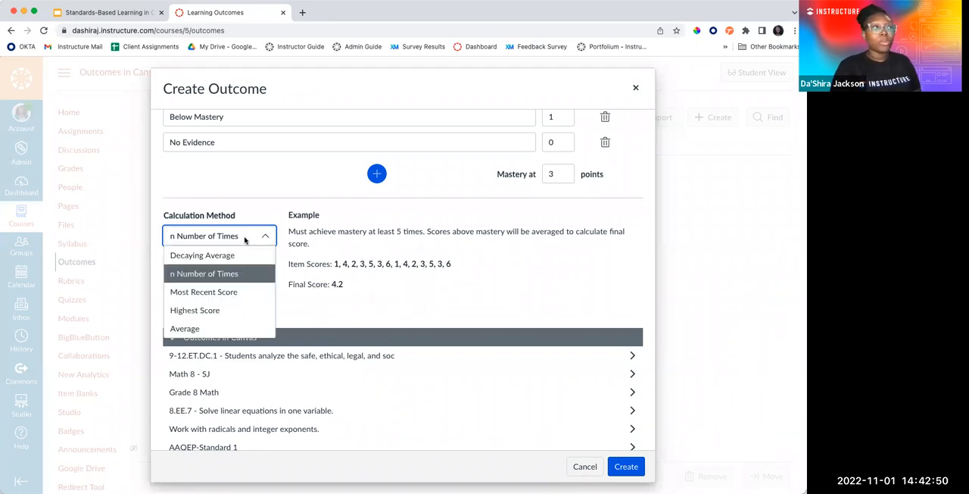
{"action": "left_click", "coordinate": [237, 259]}
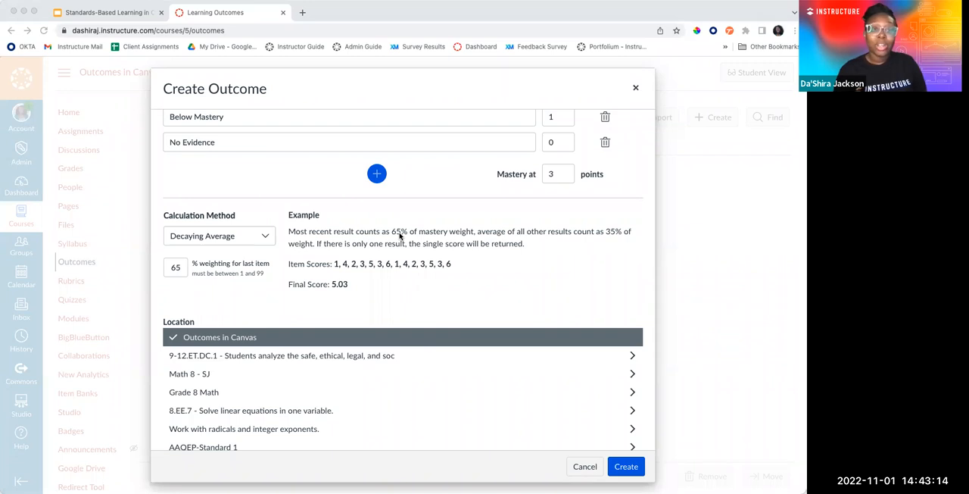
{"action": "left_click_drag", "start_coordinate": [182, 267], "coordinate": [168, 270]}
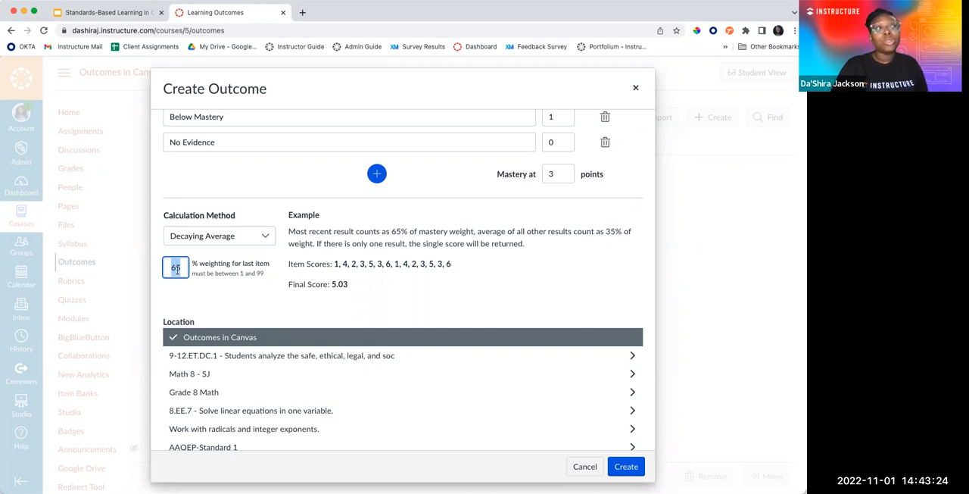
Try the n Number of Times, Most Recent Score and Highest Score calculation methods to compare their examples
{"action": "left_click", "coordinate": [235, 239]}
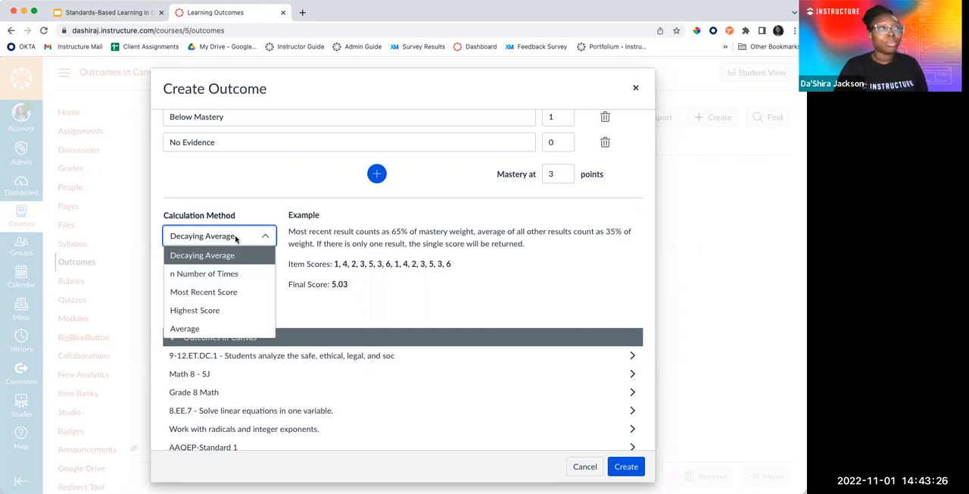
{"action": "left_click", "coordinate": [231, 272]}
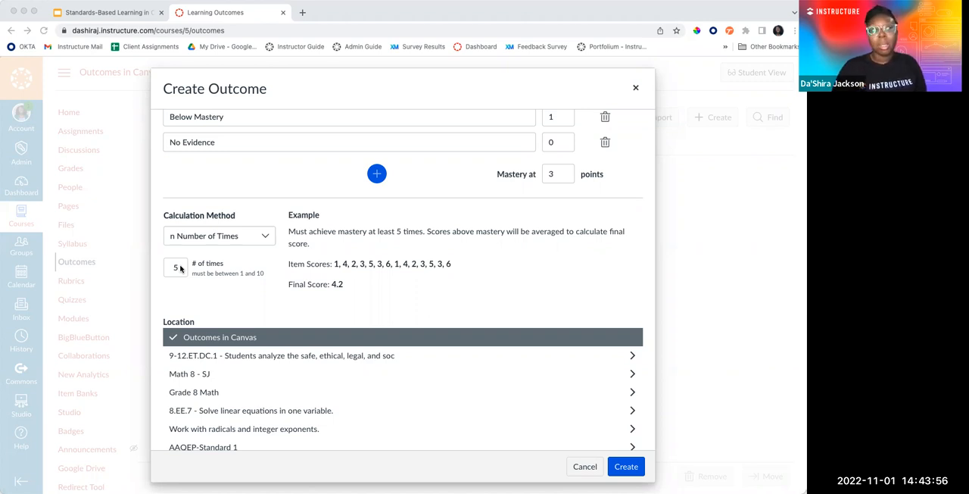
{"action": "left_click", "coordinate": [240, 240]}
{"action": "left_click", "coordinate": [220, 293]}
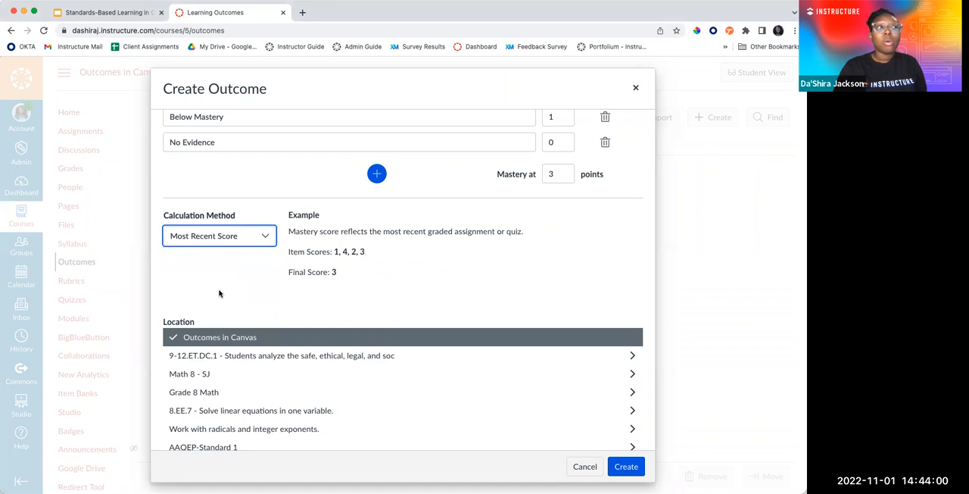
{"action": "left_click", "coordinate": [249, 236]}
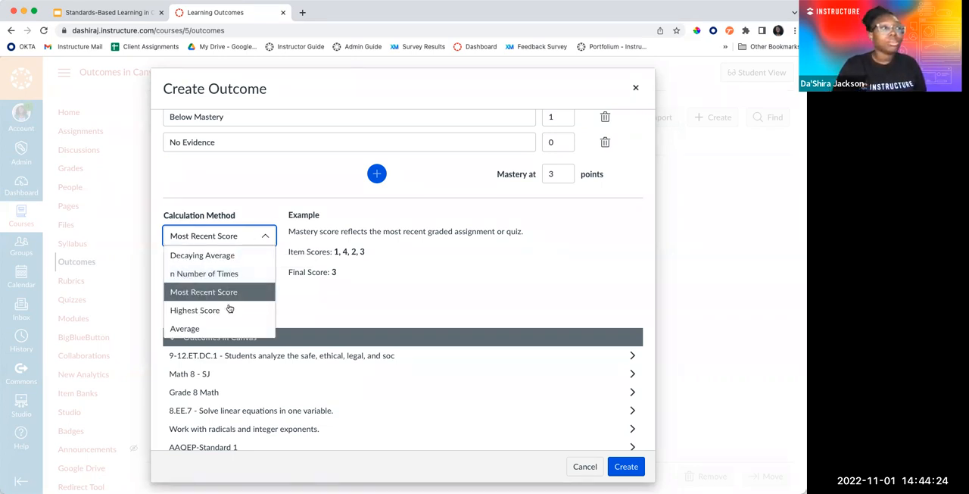
{"action": "left_click", "coordinate": [233, 311]}
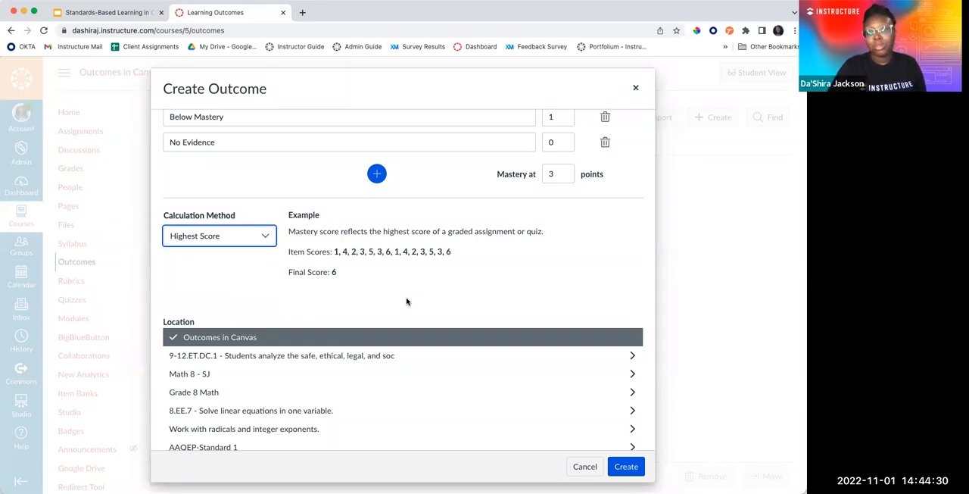
Set the outcome's calculation method to Average
{"action": "left_click", "coordinate": [266, 241]}
{"action": "left_click", "coordinate": [228, 332]}
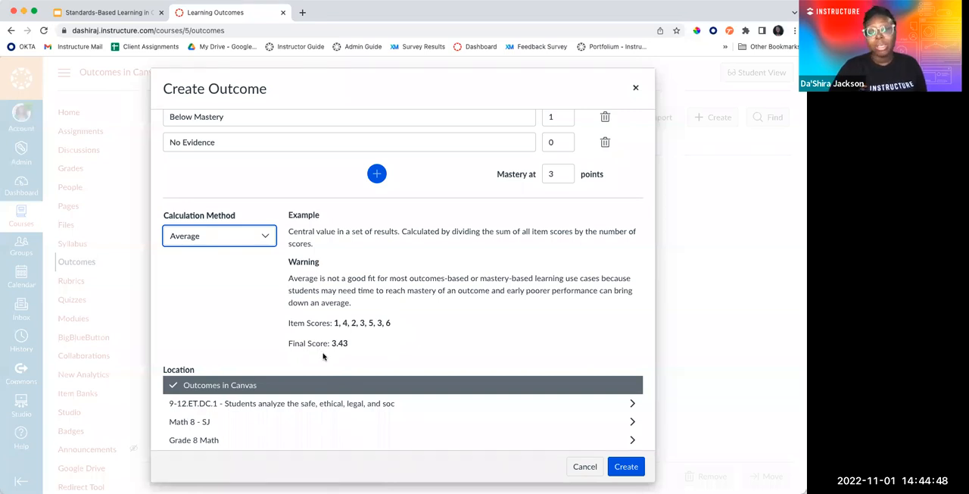
{"action": "left_click", "coordinate": [256, 240]}
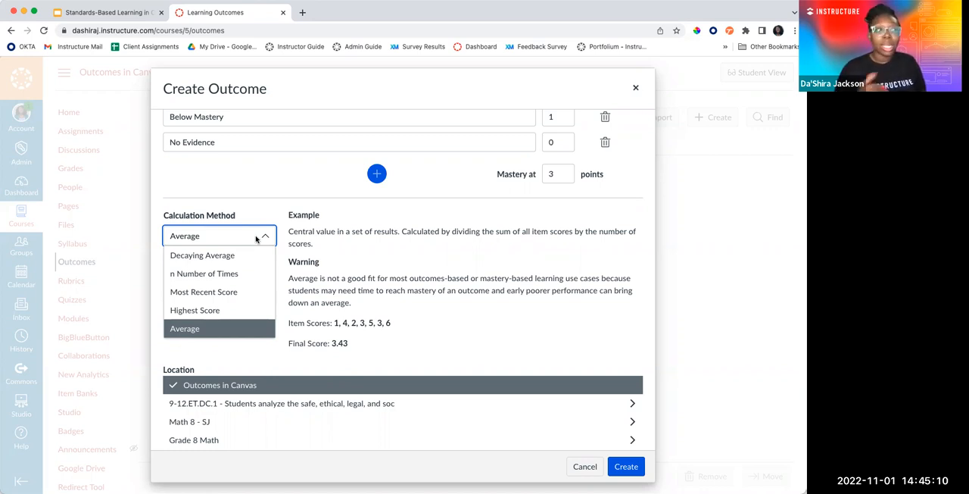
{"action": "left_click", "coordinate": [343, 280]}
Examine the available location groups and review the outcome form's name and description fields
{"action": "scroll", "coordinate": [343, 282], "scroll_direction": "down", "scroll_amount": 3}
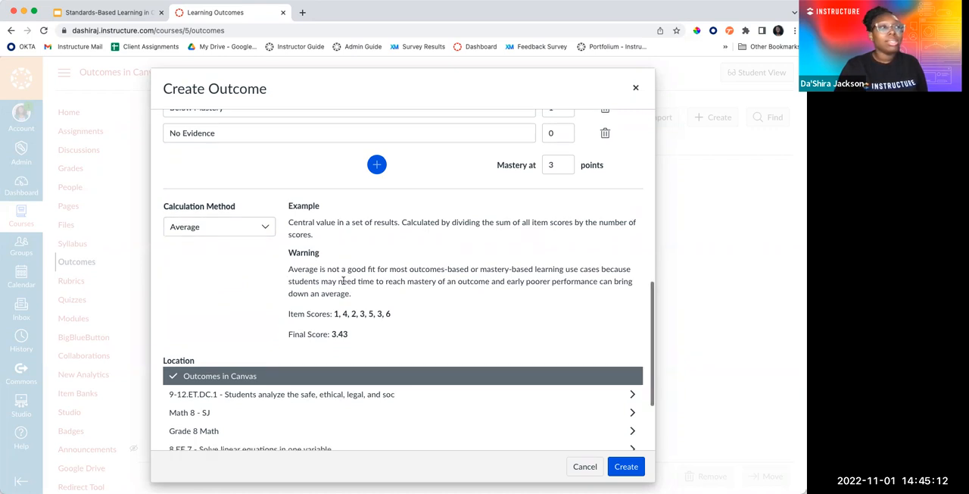
{"action": "left_click", "coordinate": [330, 377]}
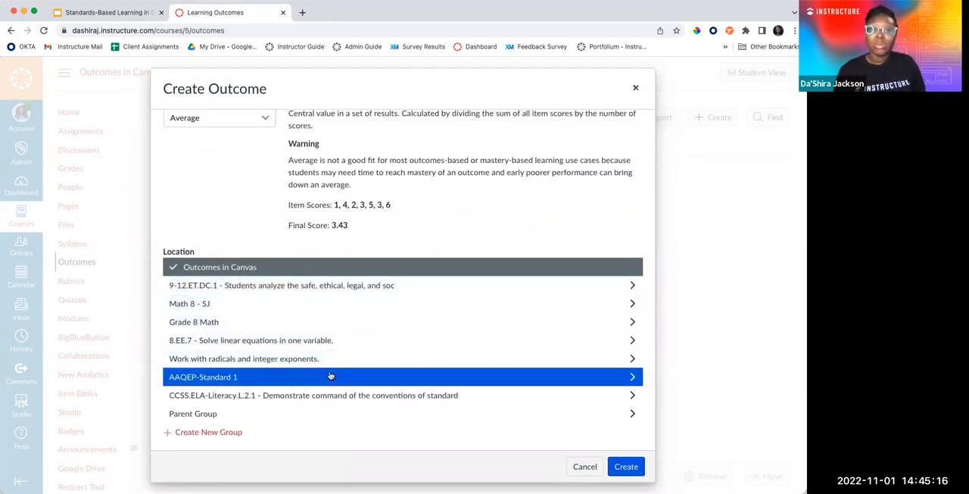
{"action": "left_click", "coordinate": [271, 416]}
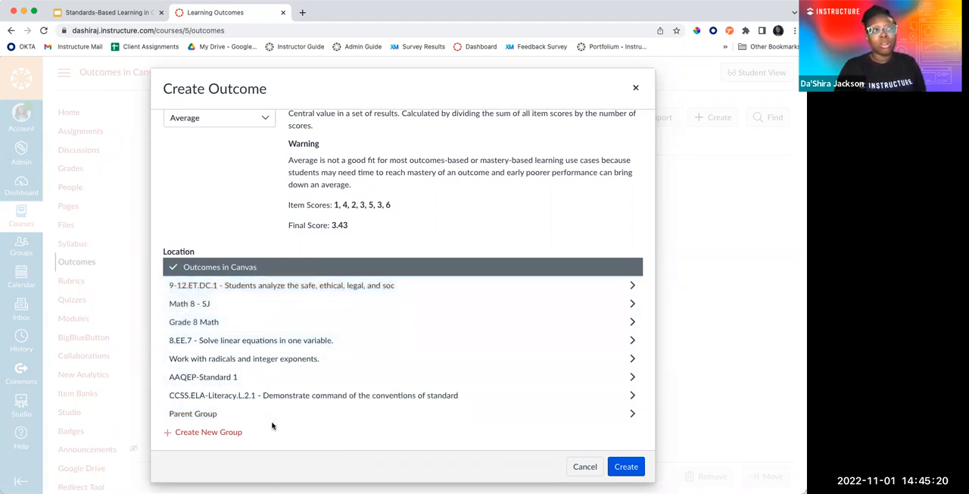
{"action": "left_click", "coordinate": [272, 420]}
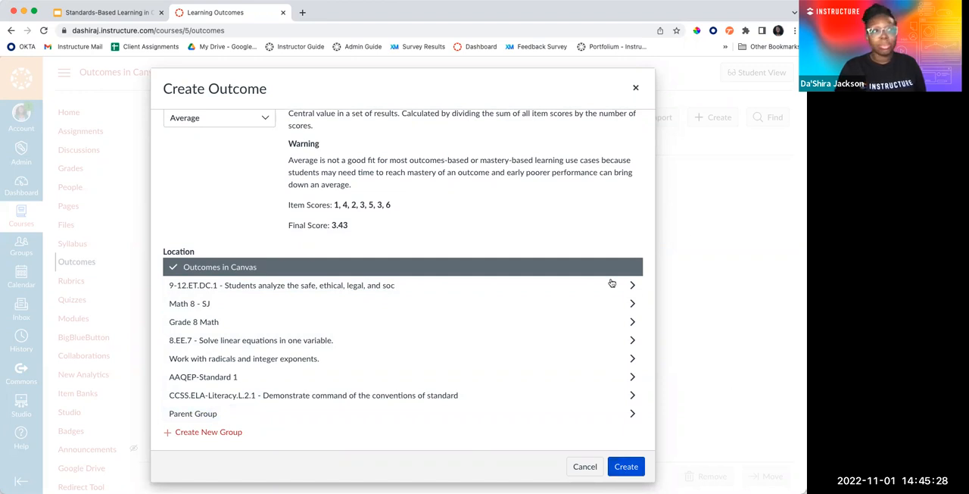
{"action": "scroll", "coordinate": [612, 283], "scroll_direction": "up", "scroll_amount": 10}
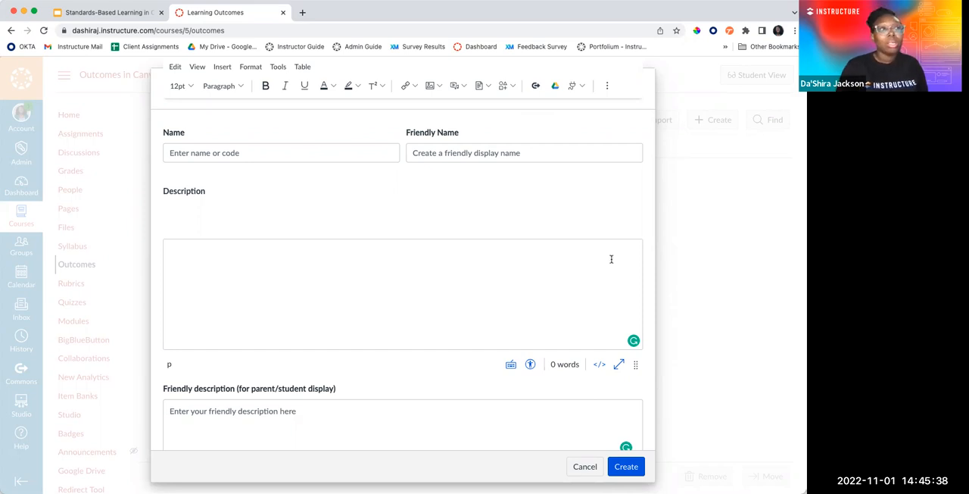
{"action": "scroll", "coordinate": [498, 325], "scroll_direction": "down", "scroll_amount": 5}
{"action": "scroll", "coordinate": [497, 325], "scroll_direction": "up", "scroll_amount": 5}
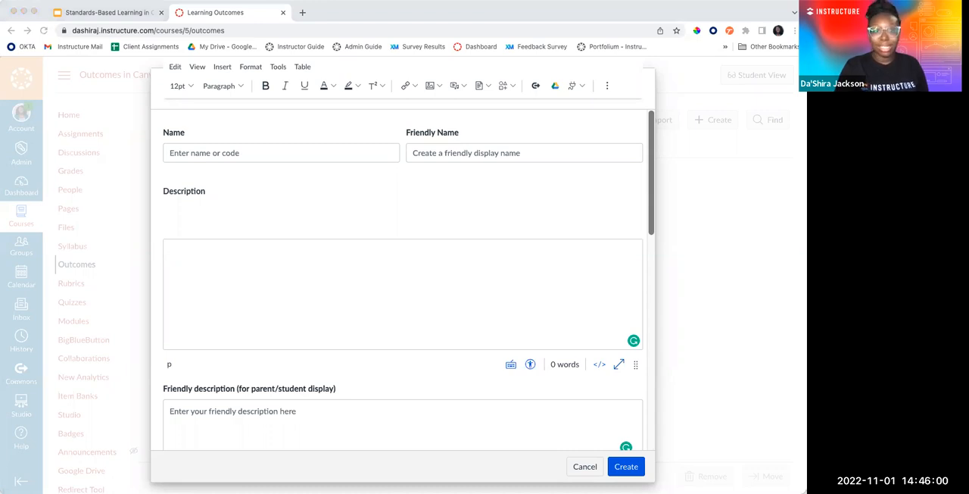
Switch to the Standards-Based Learning presentation in Google Slides
{"action": "left_click", "coordinate": [90, 13]}
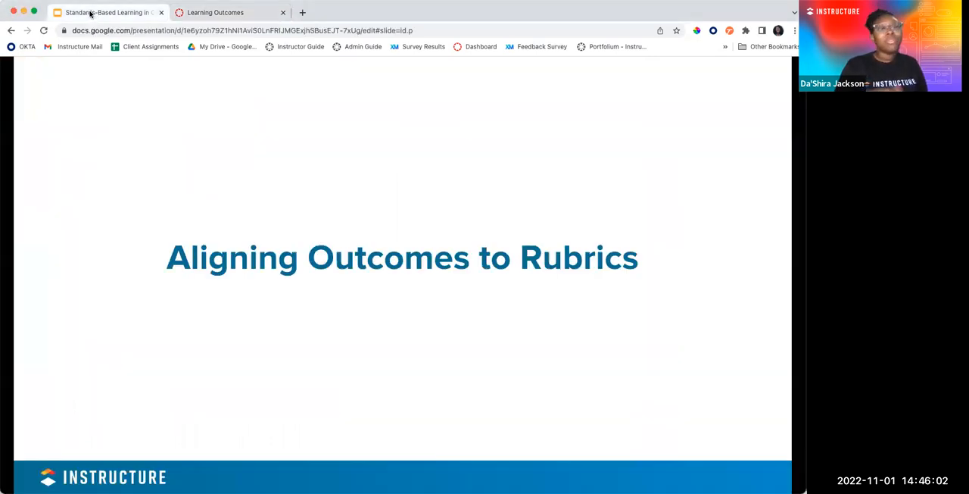
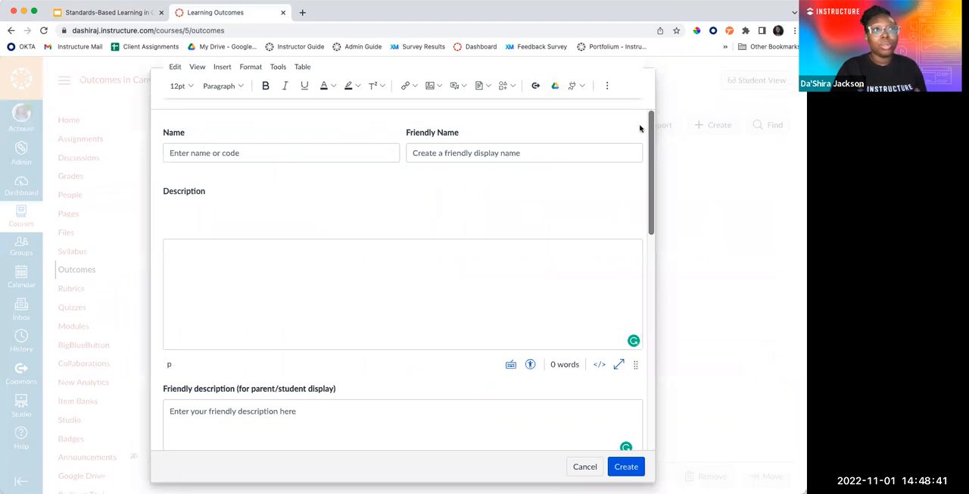
Discard the new outcome form and open Graded Rubric Assignment from the course's assignments
{"action": "left_click", "coordinate": [595, 471]}
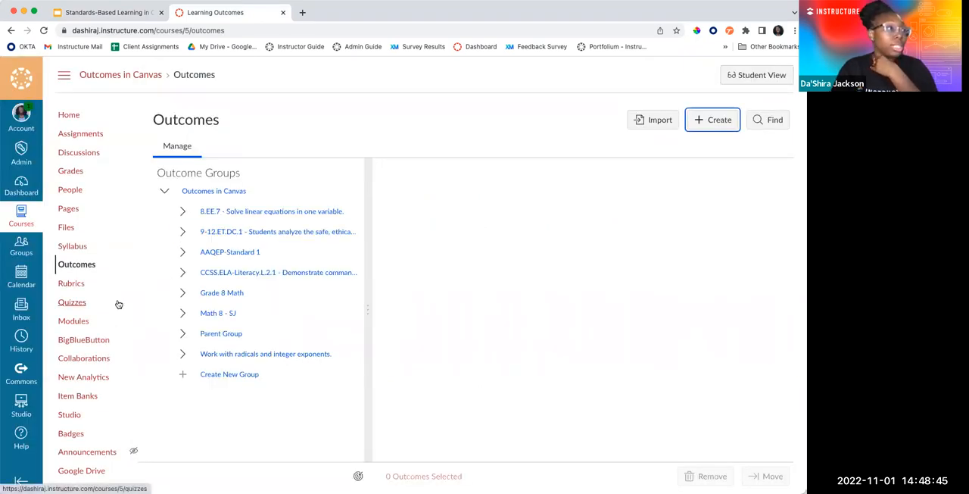
{"action": "scroll", "coordinate": [82, 371], "scroll_direction": "down", "scroll_amount": 1}
{"action": "left_click", "coordinate": [92, 125]}
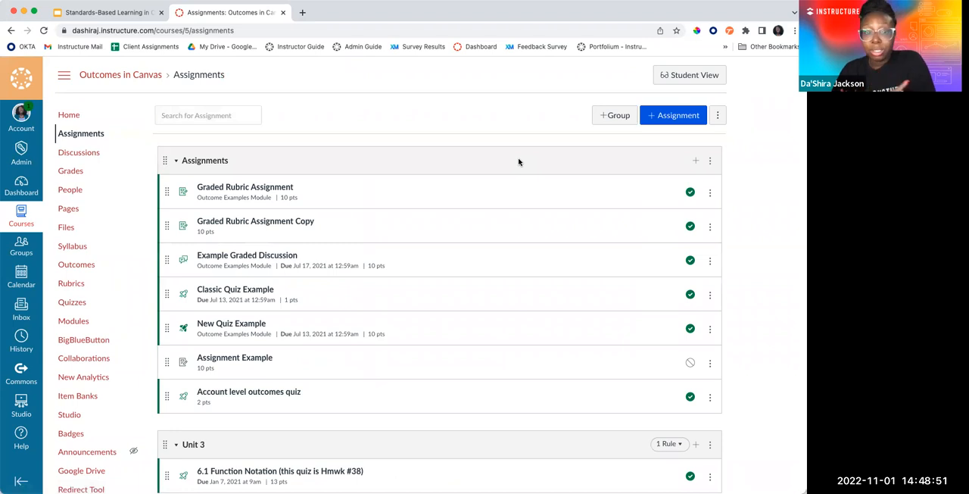
{"action": "left_click", "coordinate": [290, 188]}
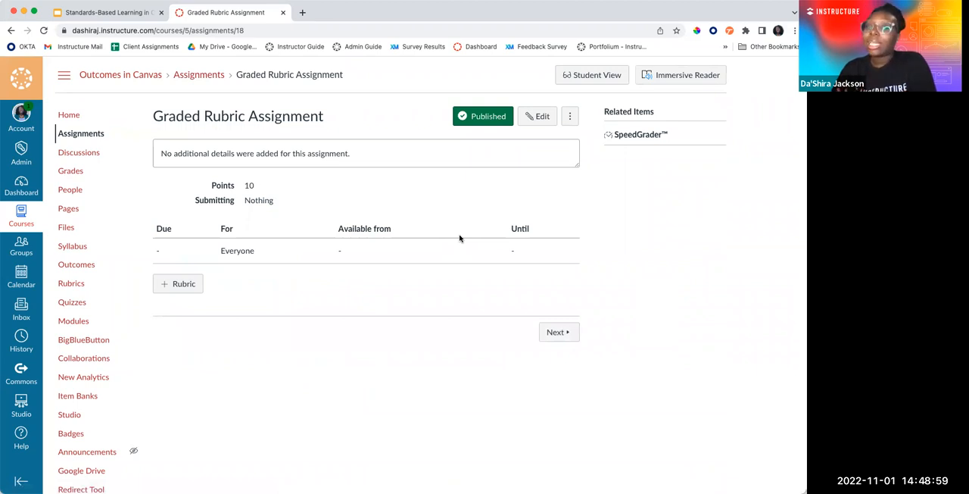
Start adding a new rubric to Graded Rubric Assignment and review its title field
{"action": "left_click", "coordinate": [175, 292]}
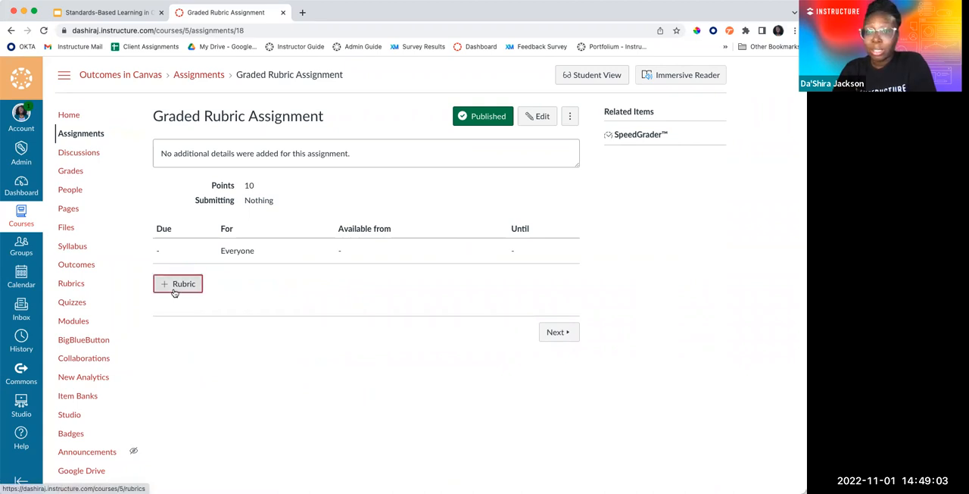
{"action": "scroll", "coordinate": [182, 272], "scroll_direction": "down", "scroll_amount": 2}
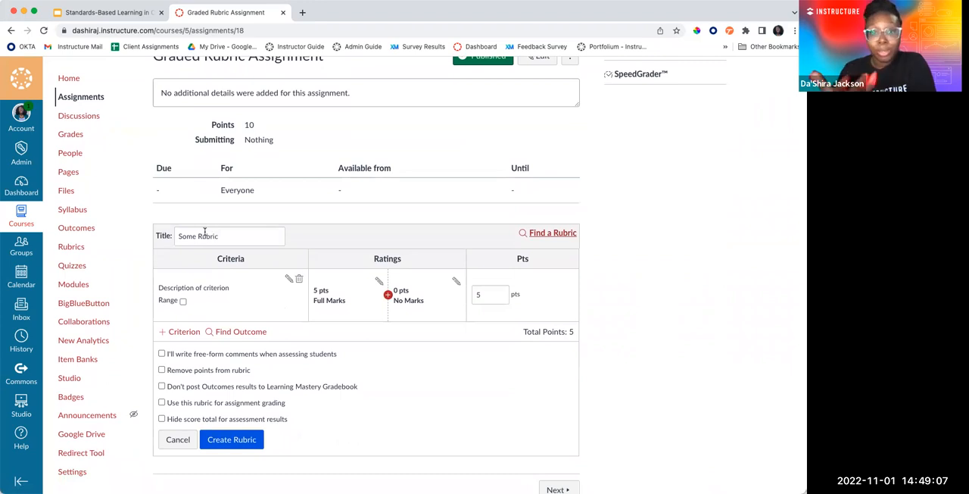
{"action": "left_click_drag", "start_coordinate": [229, 234], "coordinate": [172, 235]}
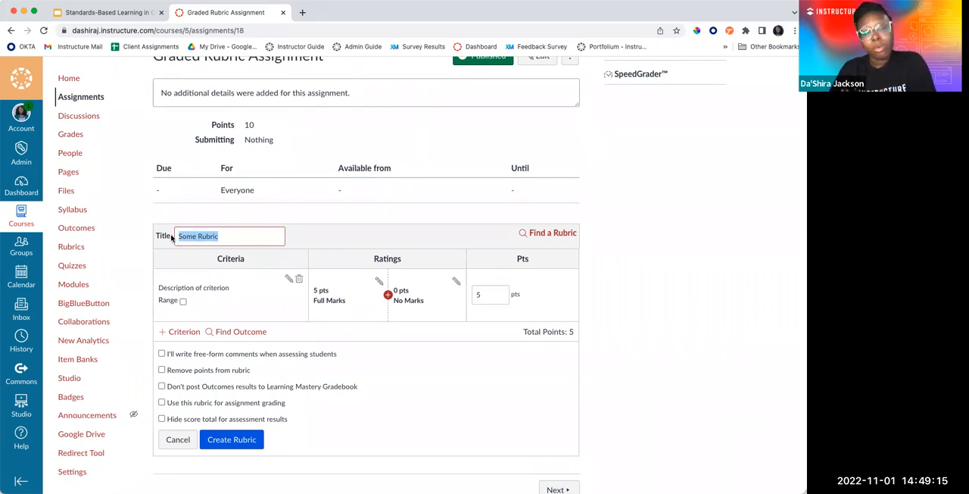
{"action": "left_click", "coordinate": [243, 301]}
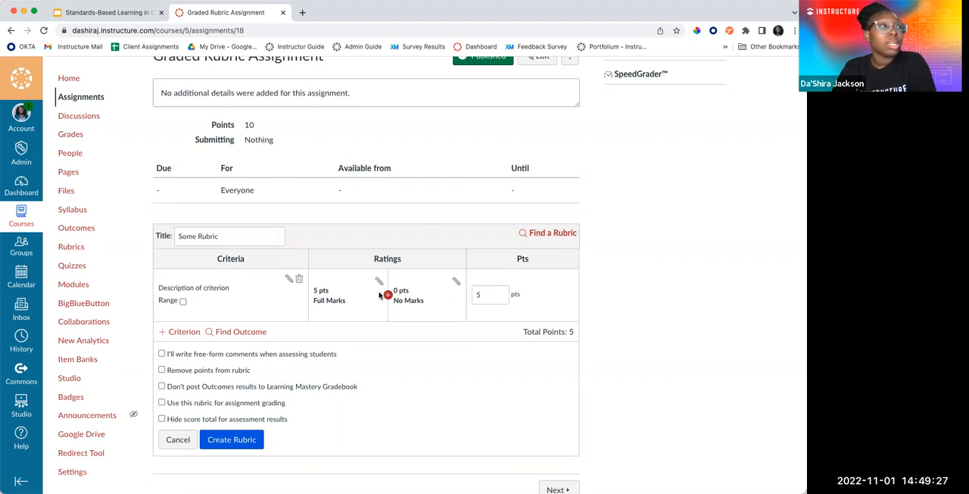
Examine the description and long description fields of the rubric's default criterion, leaving without editing them
{"action": "left_click", "coordinate": [290, 280]}
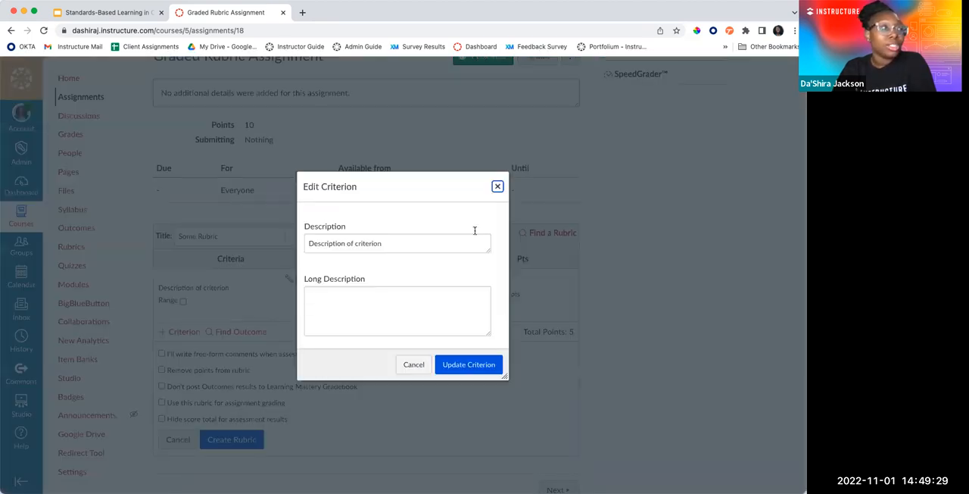
{"action": "left_click", "coordinate": [497, 188]}
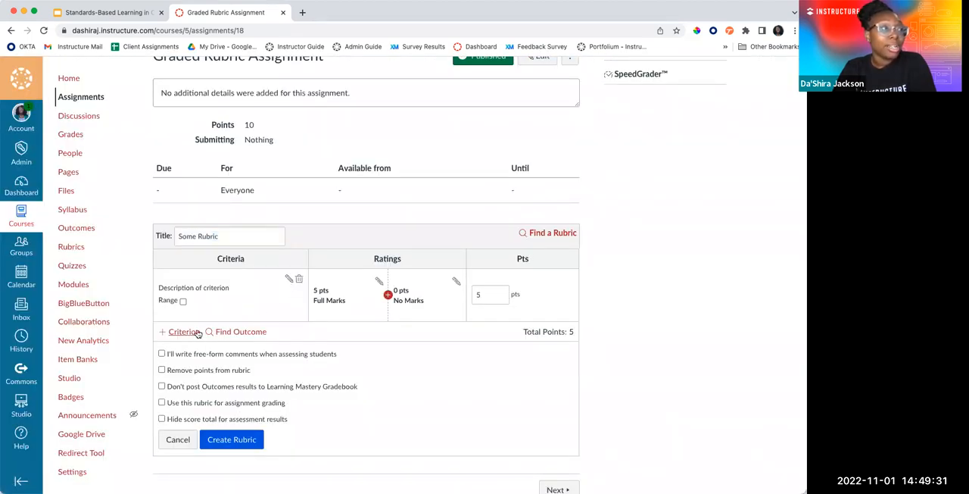
{"action": "left_click", "coordinate": [290, 281]}
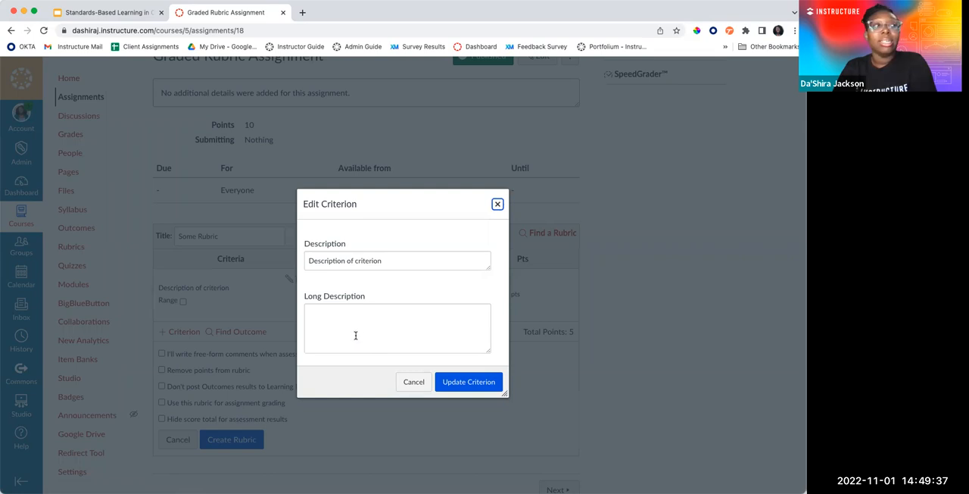
{"action": "left_click", "coordinate": [498, 203]}
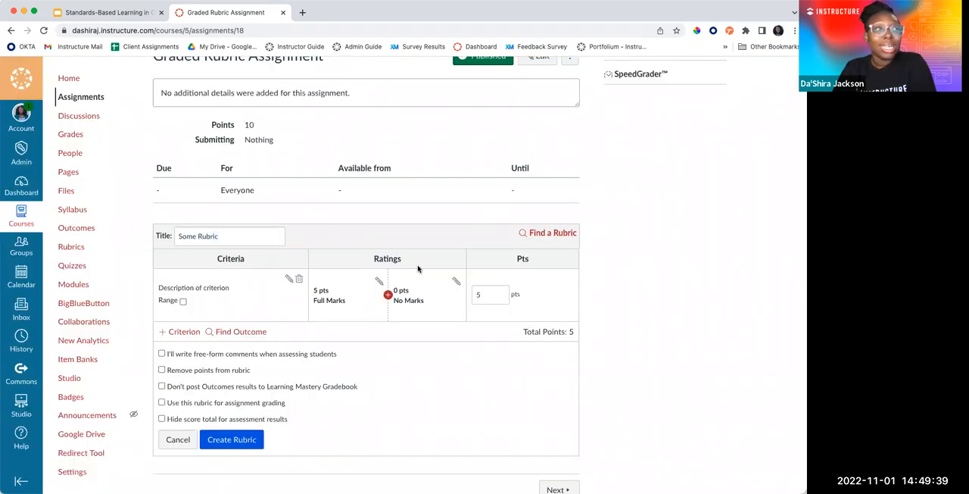
Examine the edit fields of the Full Marks rating and of an additional rating between Full Marks and No Marks, cancelling both
{"action": "left_click", "coordinate": [379, 281]}
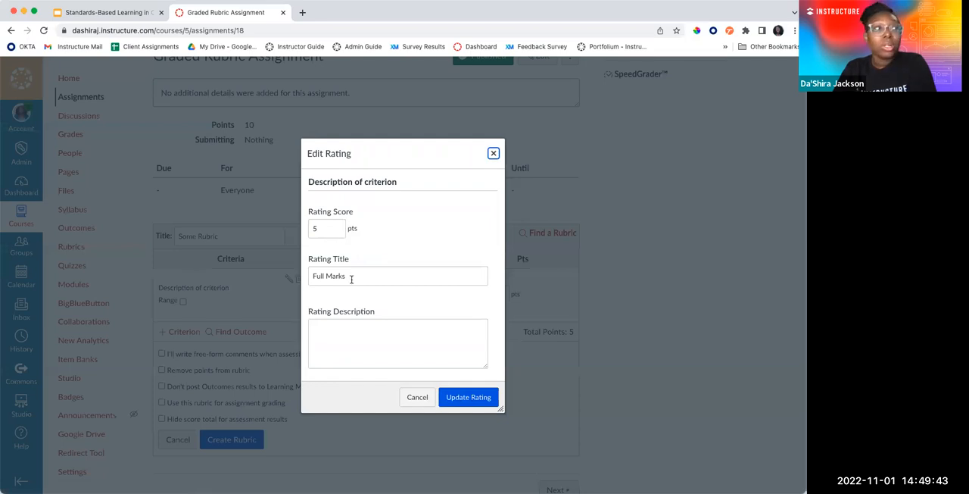
{"action": "left_click", "coordinate": [493, 153]}
{"action": "left_click", "coordinate": [389, 294]}
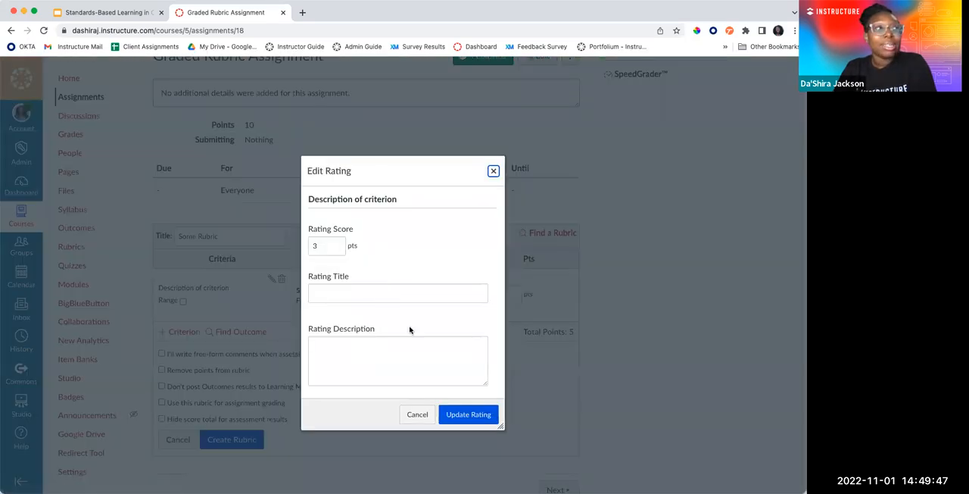
{"action": "left_click", "coordinate": [421, 415]}
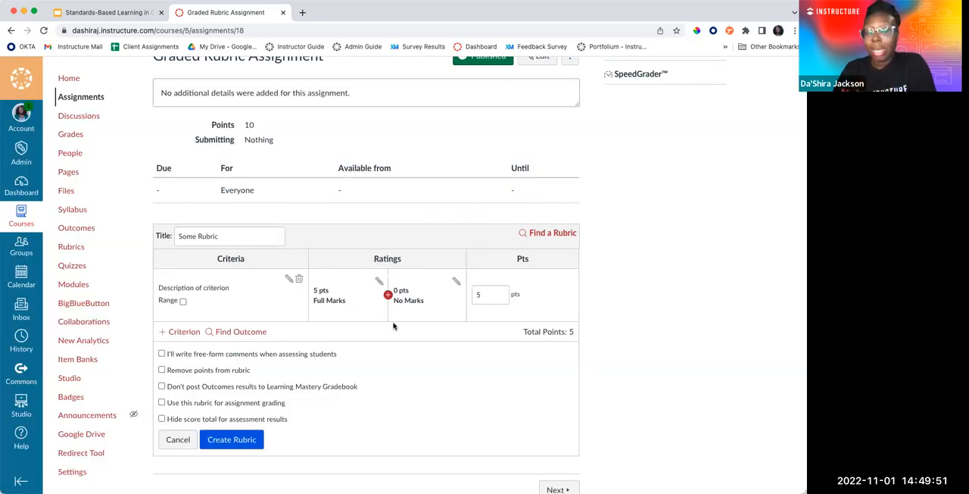
Find the Content Topic II outcome and import it into the rubric as a criterion used for scoring
{"action": "scroll", "coordinate": [389, 318], "scroll_direction": "down", "scroll_amount": 1}
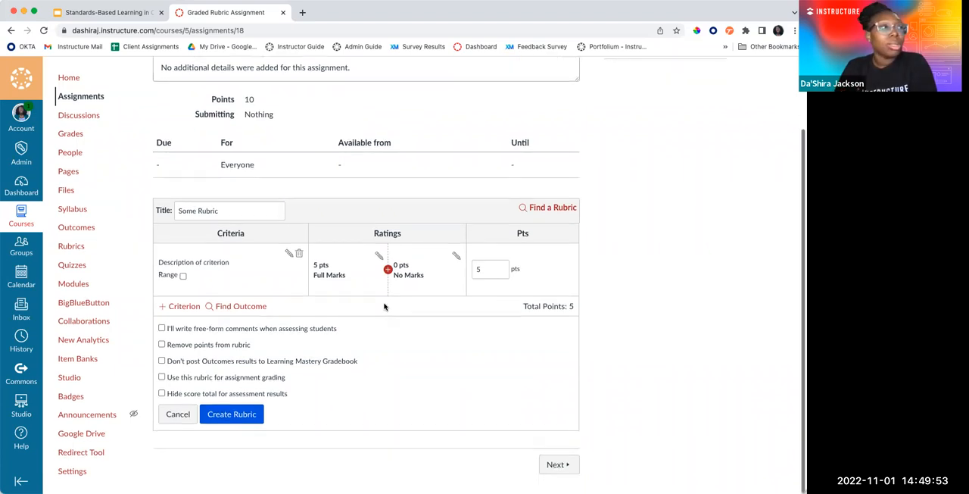
{"action": "left_click", "coordinate": [227, 309]}
{"action": "left_click", "coordinate": [206, 270]}
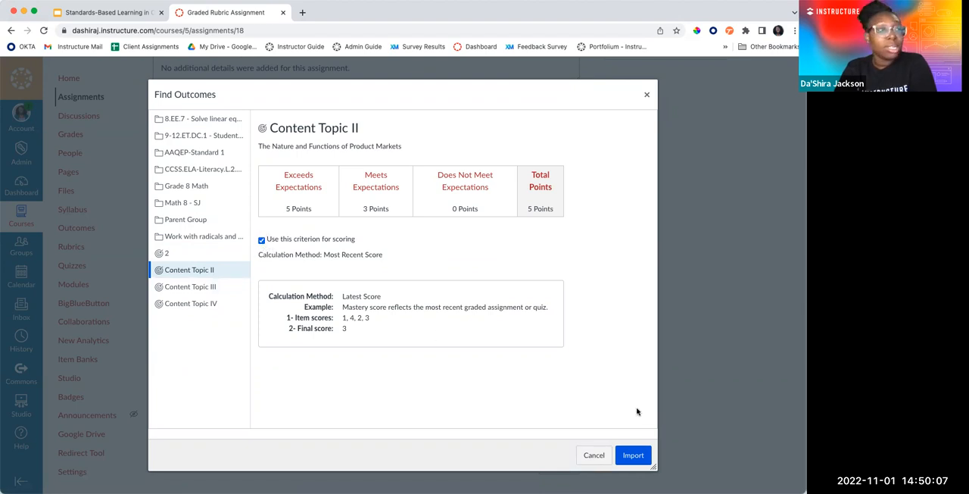
{"action": "left_click", "coordinate": [633, 455]}
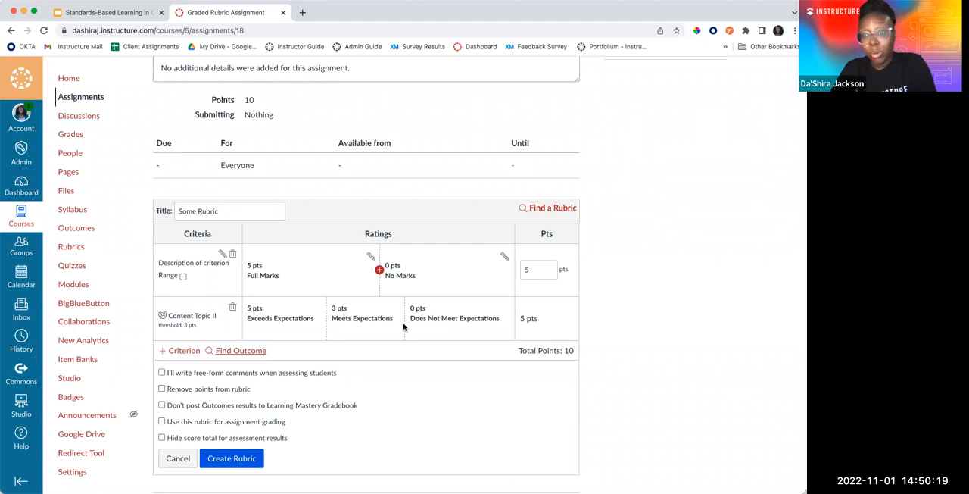
Import the Content Topic III outcome into the rubric without using it as a scoring criterion
{"action": "left_click", "coordinate": [221, 351]}
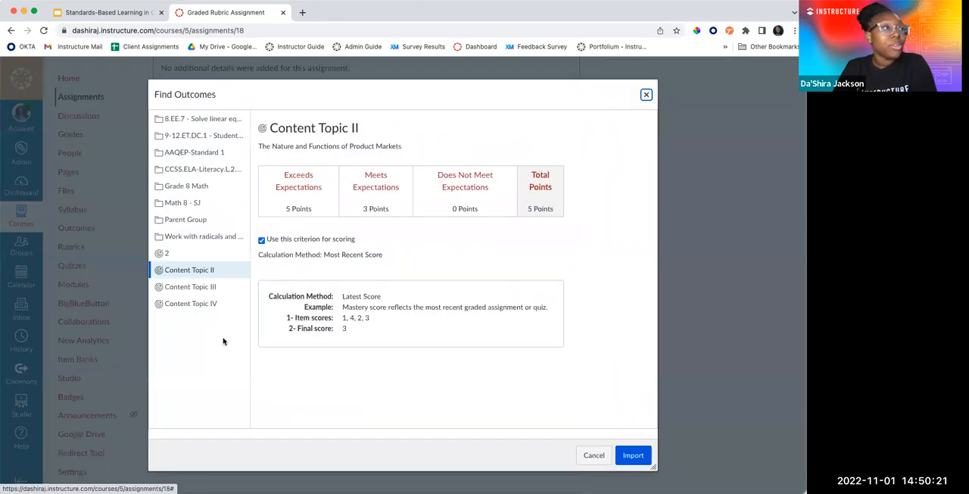
{"action": "left_click", "coordinate": [220, 288]}
{"action": "left_click", "coordinate": [262, 242]}
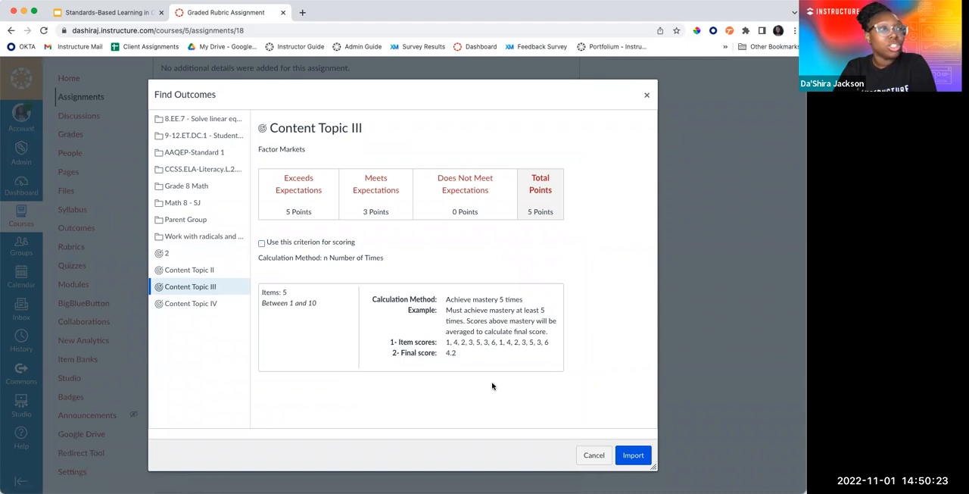
{"action": "left_click", "coordinate": [637, 456]}
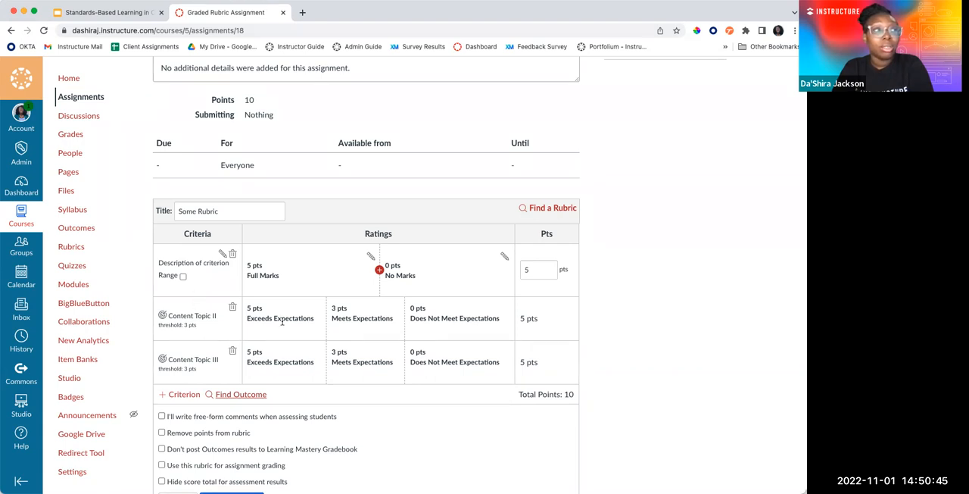
Review the imported outcomes' ratings and points in the rubric and look over the available course outcomes again
{"action": "right_click", "coordinate": [354, 356]}
{"action": "left_click", "coordinate": [307, 361]}
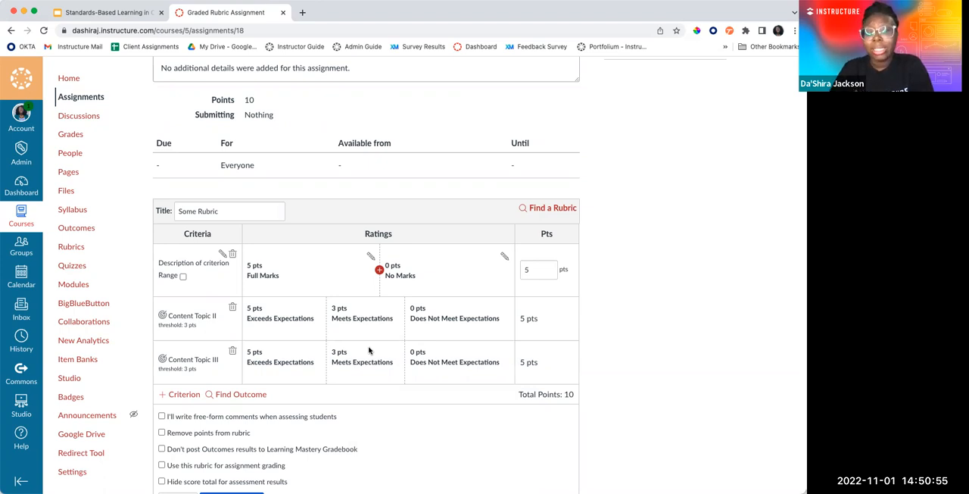
{"action": "scroll", "coordinate": [353, 400], "scroll_direction": "down", "scroll_amount": 3}
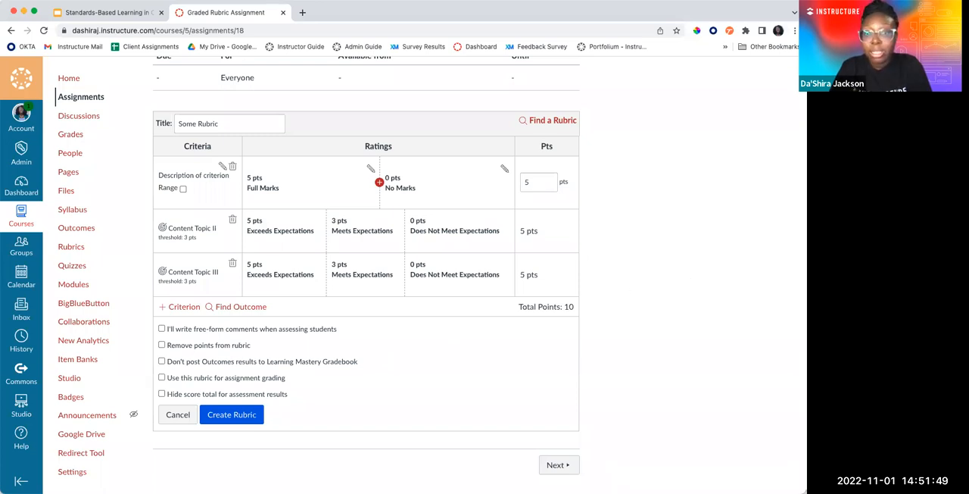
{"action": "scroll", "coordinate": [318, 341], "scroll_direction": "up", "scroll_amount": 2}
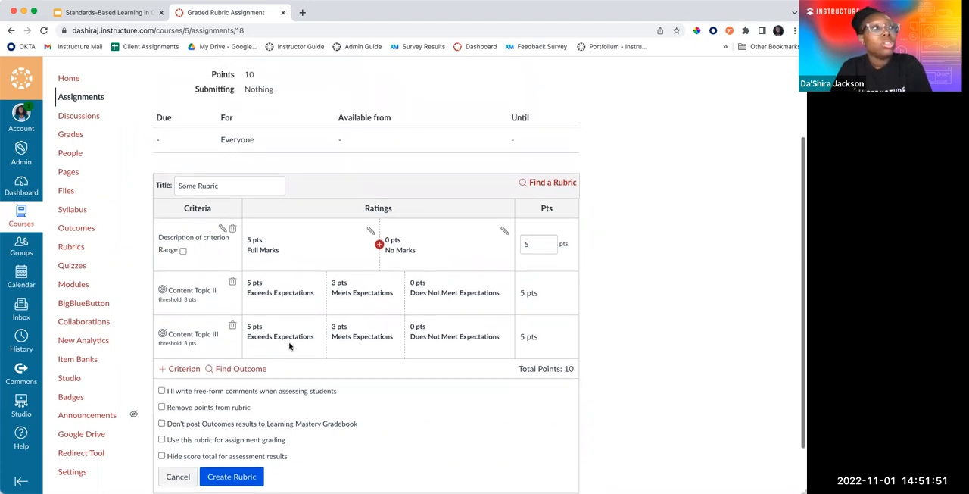
{"action": "left_click", "coordinate": [235, 369]}
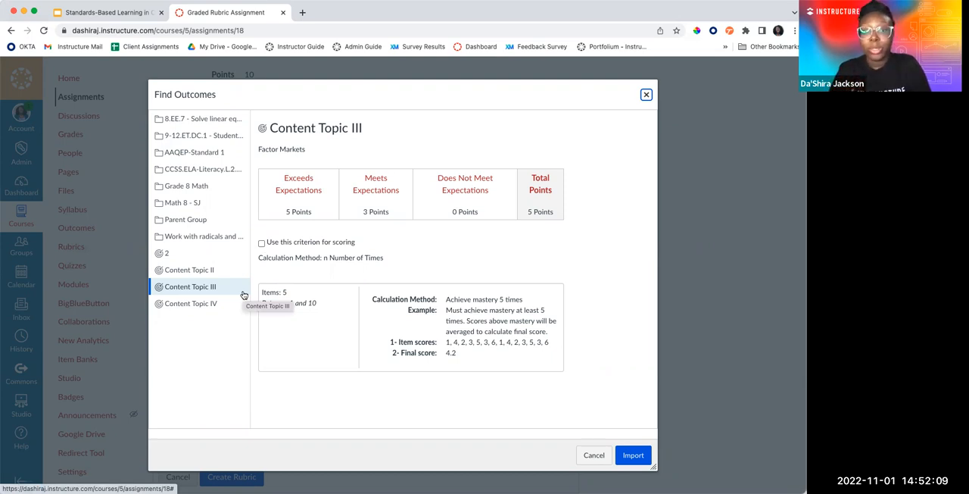
{"action": "left_click", "coordinate": [646, 95]}
{"action": "scroll", "coordinate": [345, 331], "scroll_direction": "down", "scroll_amount": 3}
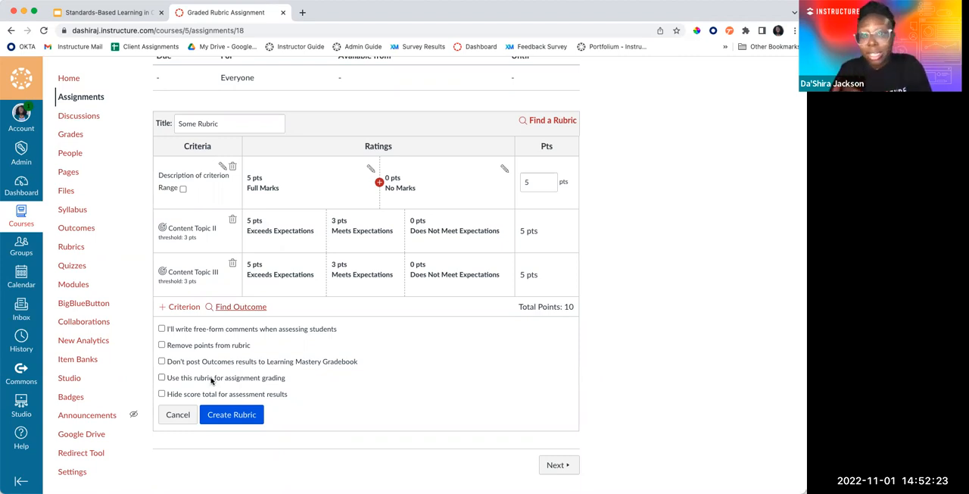
Try the rubric options for assignment grading and for free-form comments when assessing students, clearing each again
{"action": "left_click", "coordinate": [162, 381]}
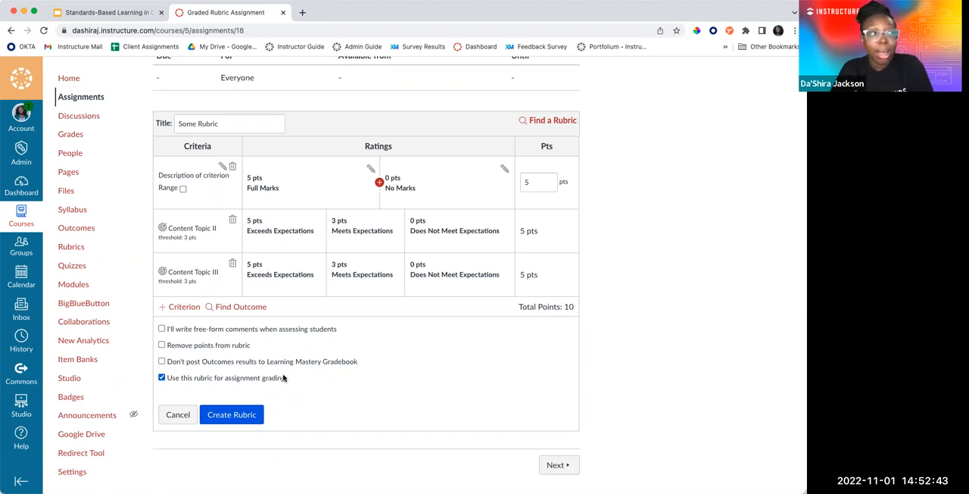
{"action": "scroll", "coordinate": [284, 380], "scroll_direction": "up", "scroll_amount": 2}
{"action": "scroll", "coordinate": [284, 380], "scroll_direction": "up", "scroll_amount": 1}
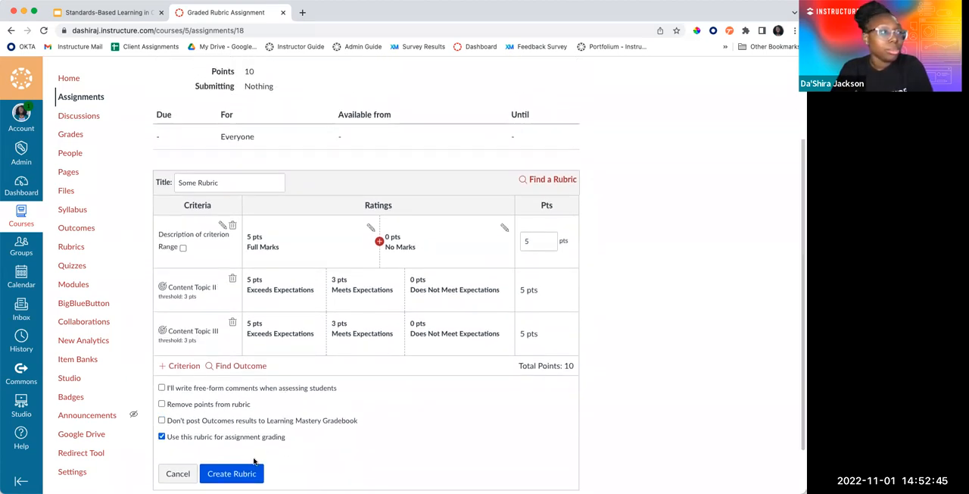
{"action": "left_click", "coordinate": [162, 437]}
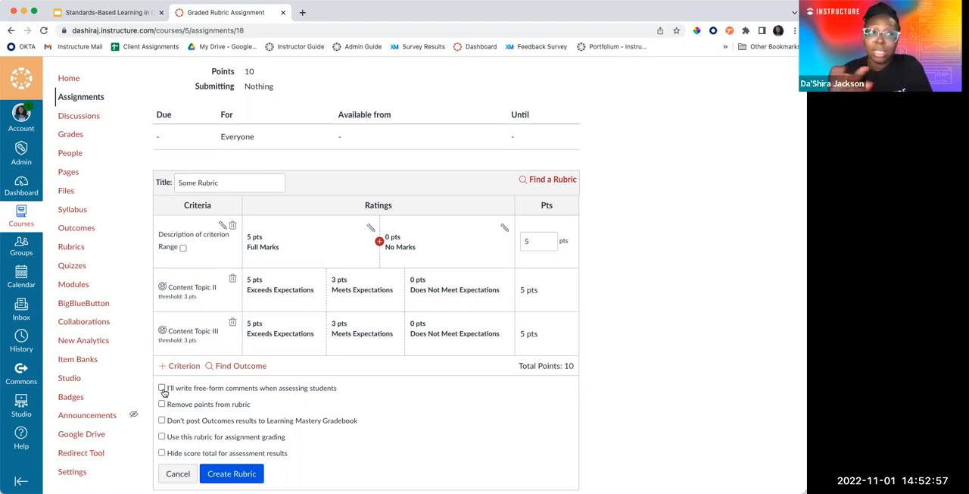
{"action": "left_click", "coordinate": [163, 388]}
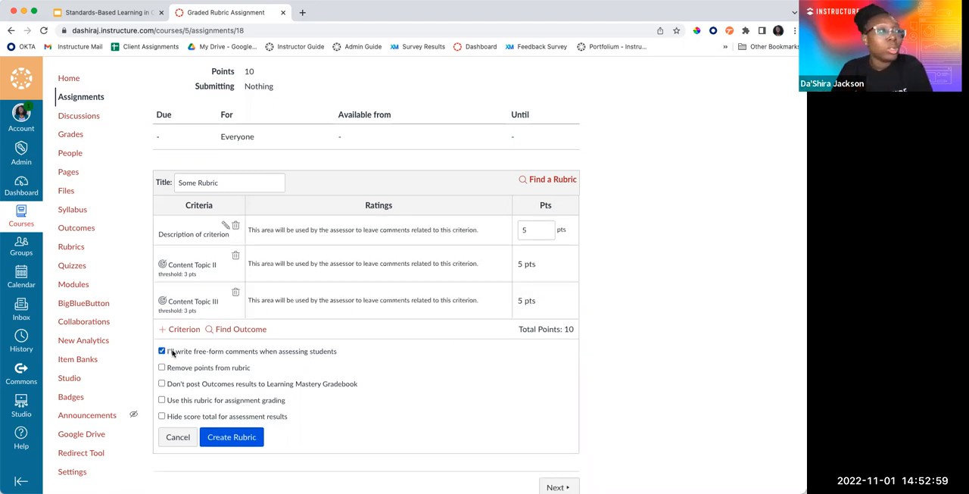
{"action": "left_click", "coordinate": [162, 351]}
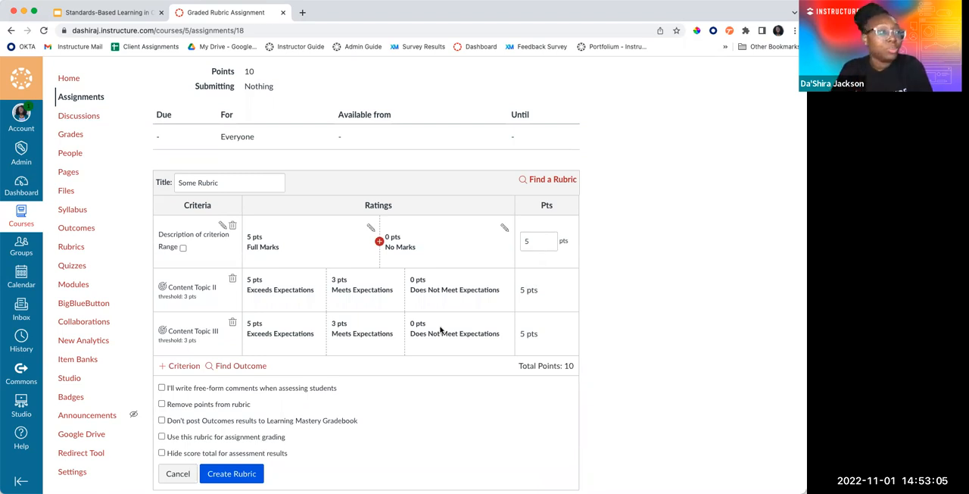
Create the rubric with its two aligned outcomes and open the assignment in SpeedGrader
{"action": "scroll", "coordinate": [441, 330], "scroll_direction": "down", "scroll_amount": 2}
{"action": "left_click", "coordinate": [244, 419]}
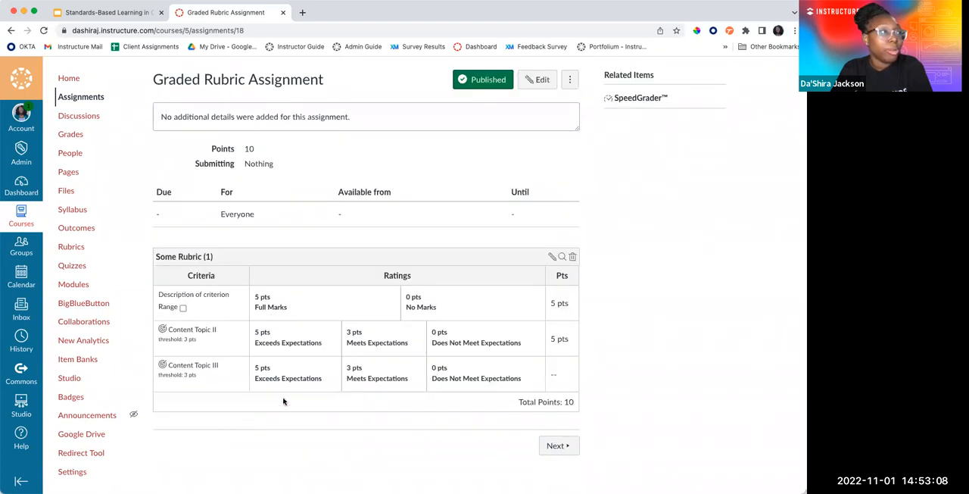
{"action": "left_click", "coordinate": [648, 103]}
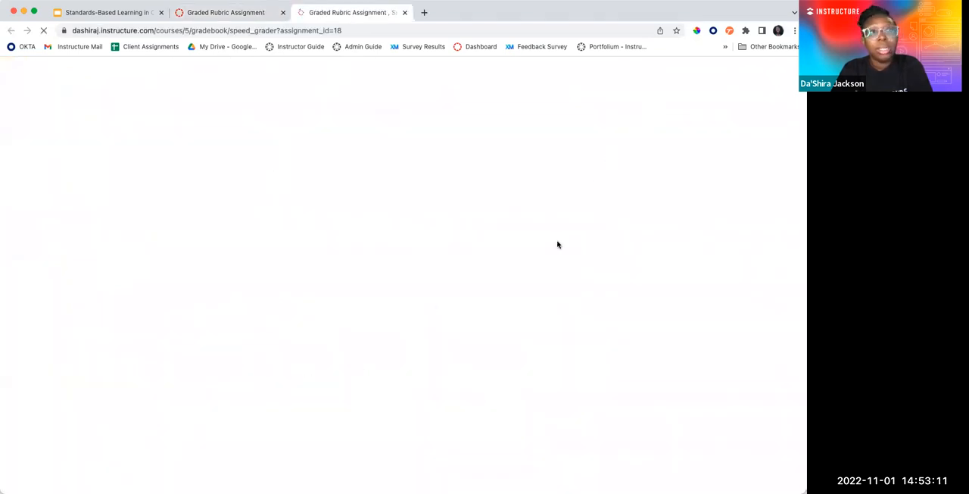
Display the rubric in SpeedGrader and widen the grading pane so its ratings are fully readable
{"action": "left_click_drag", "start_coordinate": [608, 253], "coordinate": [536, 260]}
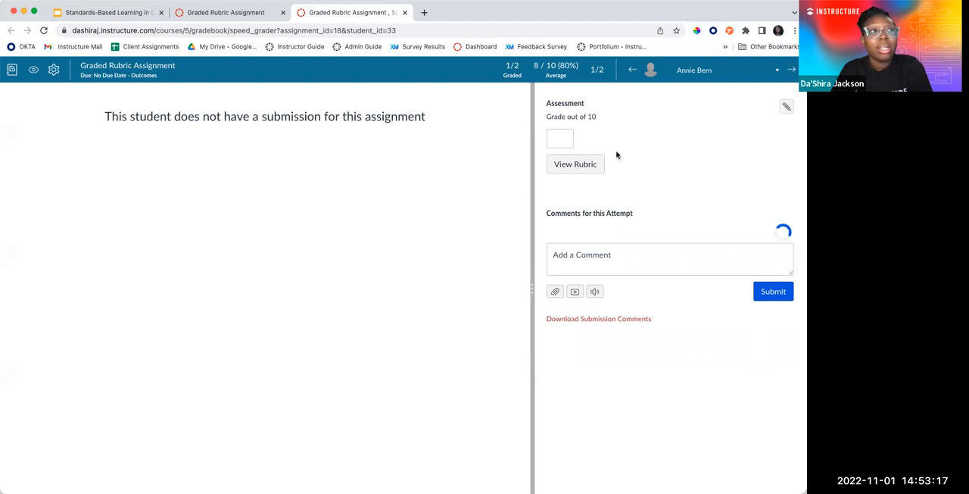
{"action": "left_click", "coordinate": [598, 164]}
{"action": "left_click_drag", "start_coordinate": [530, 262], "coordinate": [369, 280]}
Try rating the student Full Marks on the first criterion with its comment box open, Exceeds Expectations on Content Topic II and Meets Expectations on Content Topic III
{"action": "left_click", "coordinate": [515, 189]}
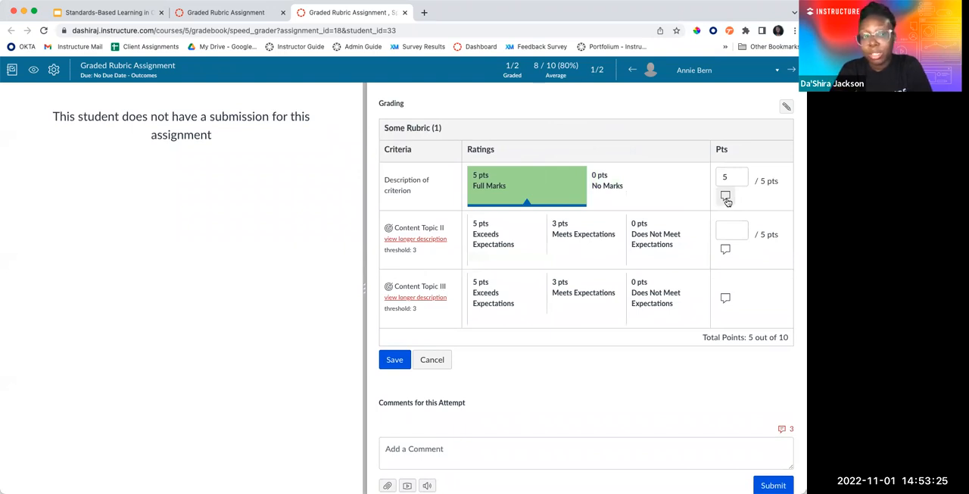
{"action": "left_click", "coordinate": [726, 197]}
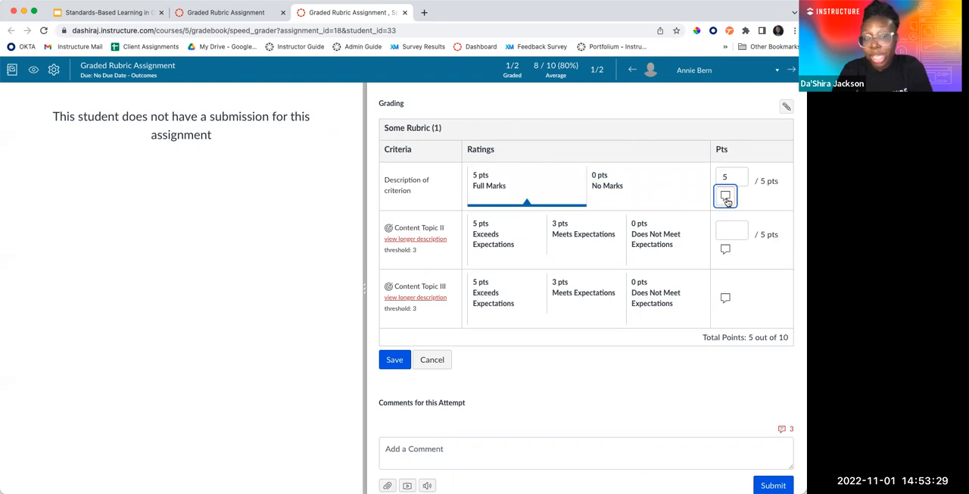
{"action": "left_click", "coordinate": [726, 197]}
{"action": "left_click", "coordinate": [604, 239]}
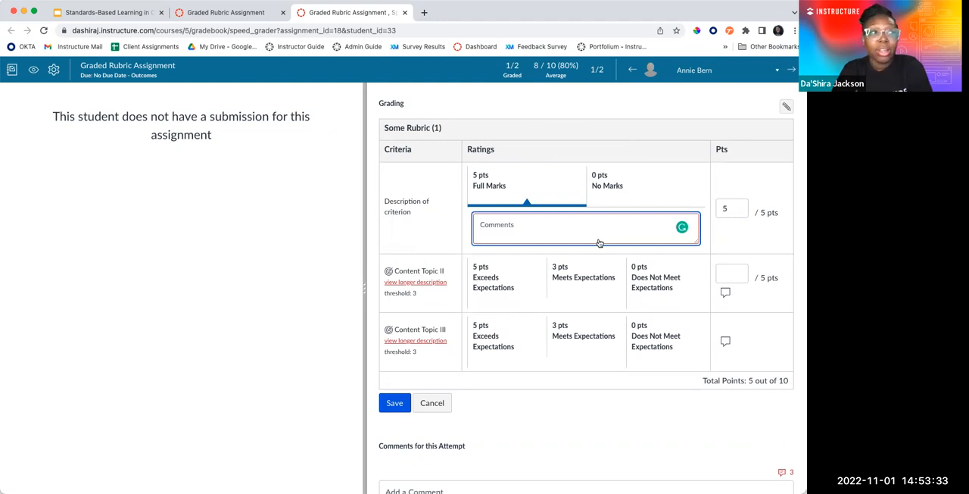
{"action": "left_click", "coordinate": [528, 283]}
{"action": "left_click", "coordinate": [603, 339]}
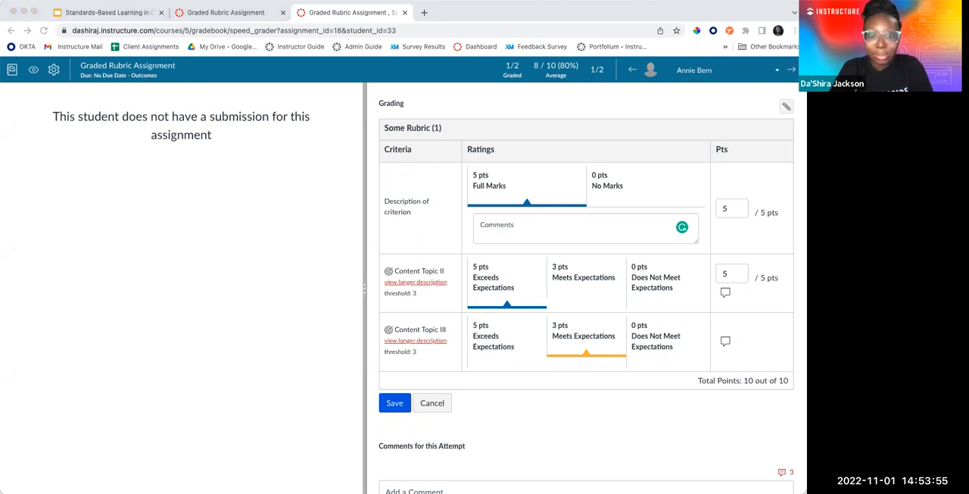
Close SpeedGrader without saving the assessment and open the course's quiz list
{"action": "left_click", "coordinate": [400, 14]}
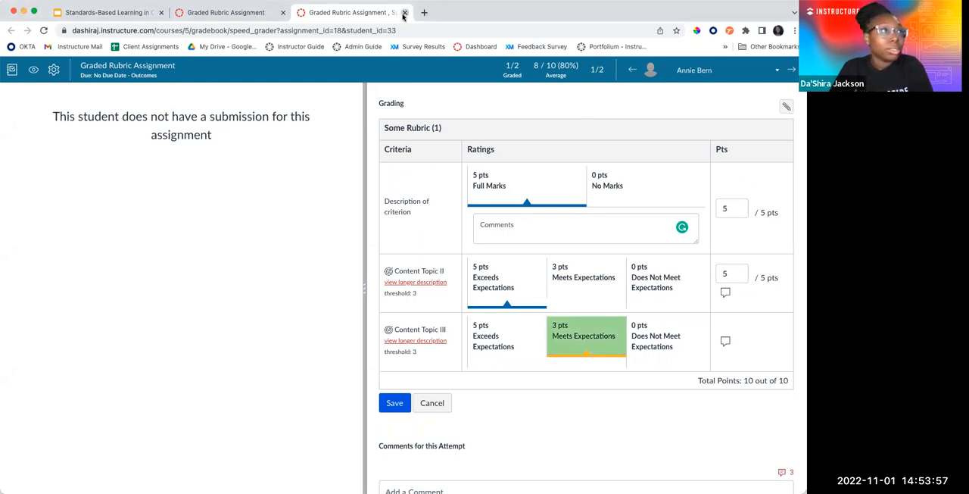
{"action": "left_click", "coordinate": [404, 13]}
{"action": "key", "text": "Escape"}
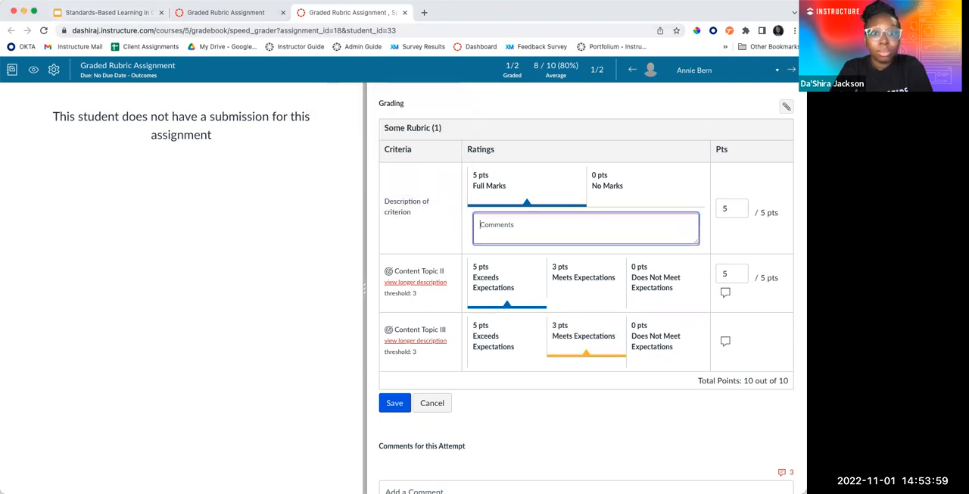
{"action": "left_click", "coordinate": [404, 12]}
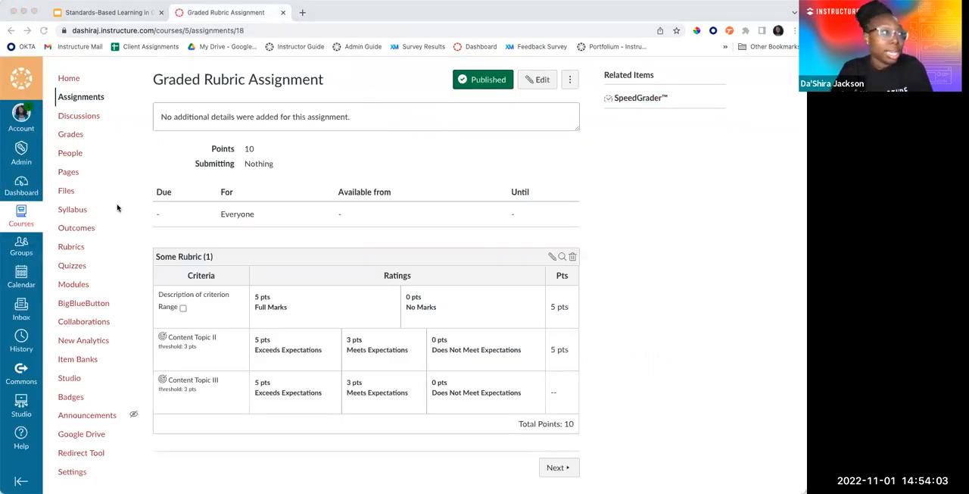
{"action": "left_click", "coordinate": [82, 305]}
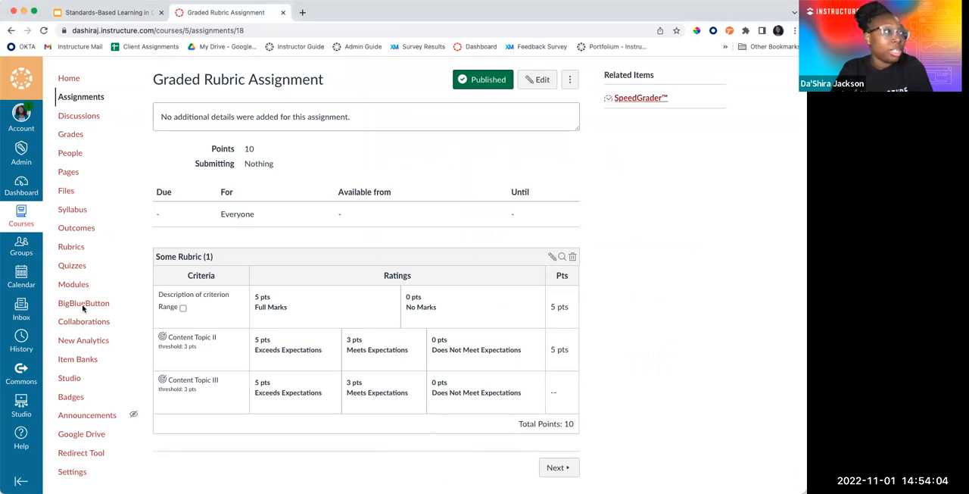
{"action": "left_click", "coordinate": [72, 267]}
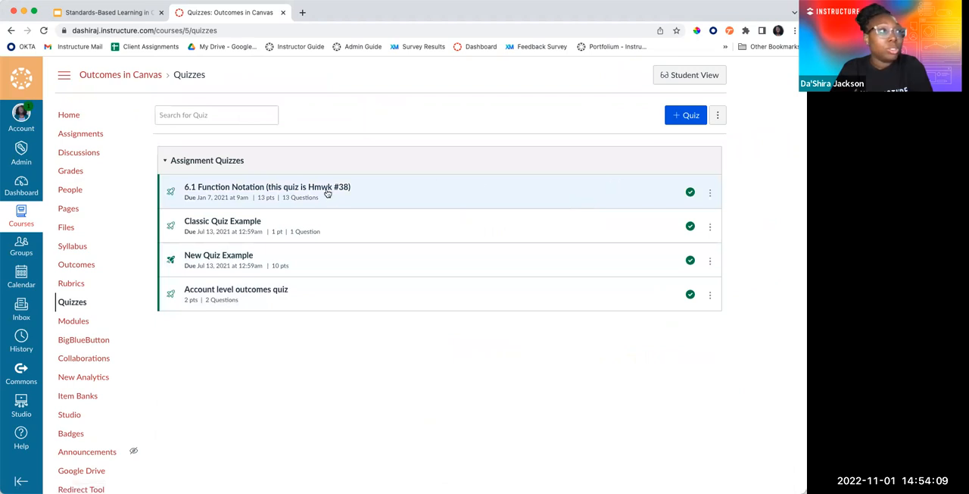
Open the quiz "6.1 Function Notation (this quiz is Hmwk #38)" and try adding a rubric to it, closing the rubric details uncreated
{"action": "left_click", "coordinate": [327, 191]}
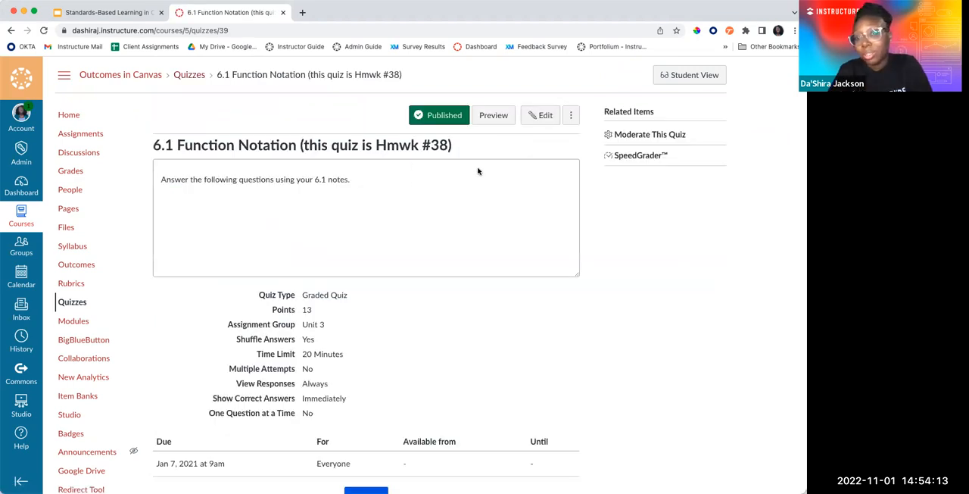
{"action": "scroll", "coordinate": [478, 171], "scroll_direction": "left", "scroll_amount": 5}
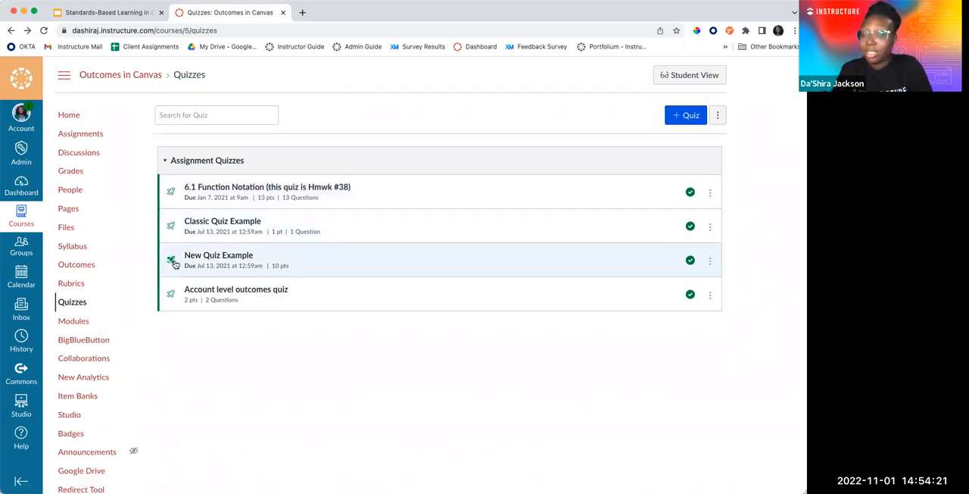
{"action": "left_click", "coordinate": [349, 187]}
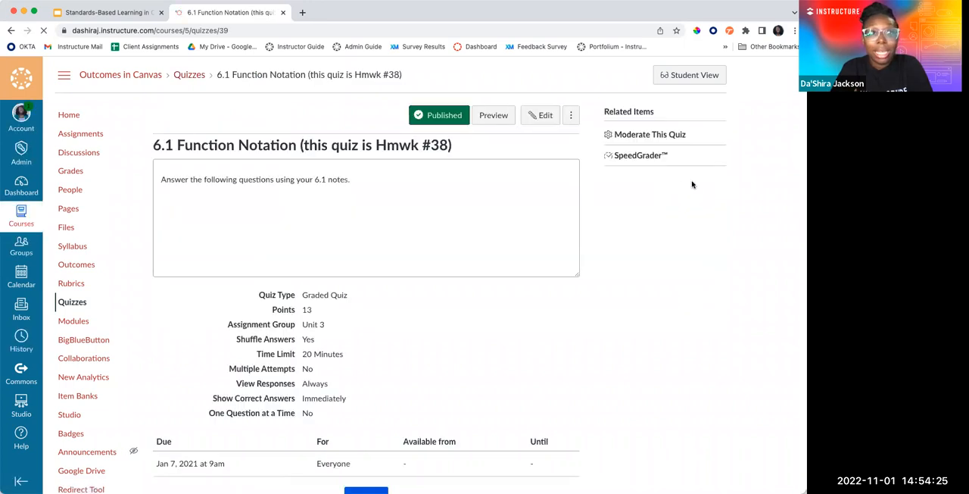
{"action": "left_click", "coordinate": [571, 116]}
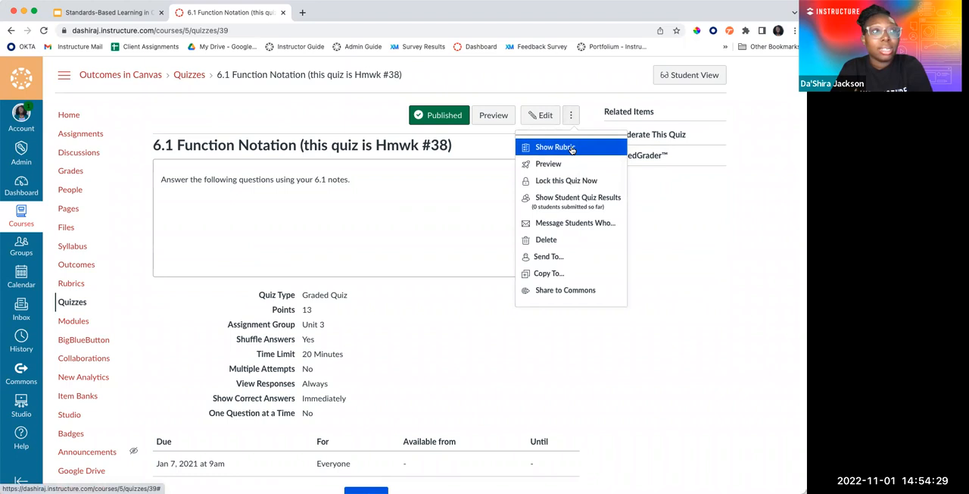
{"action": "left_click", "coordinate": [572, 149]}
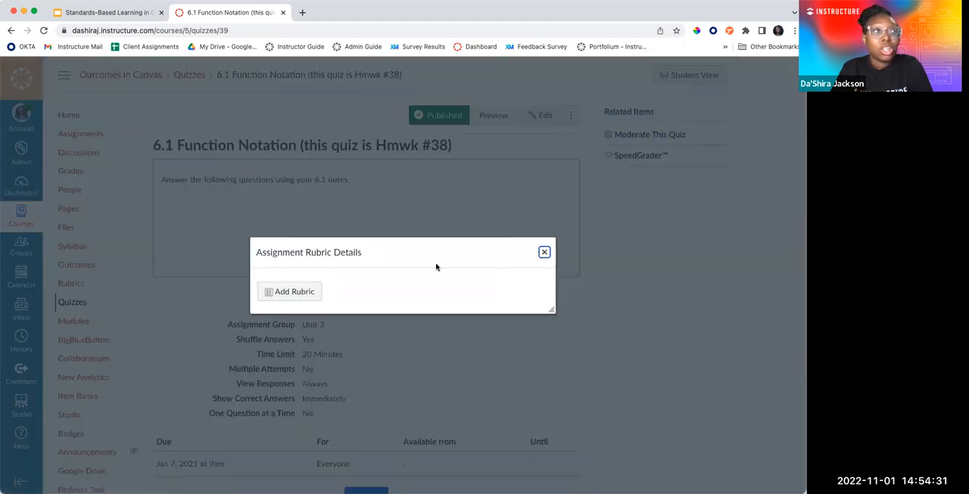
{"action": "left_click", "coordinate": [303, 291]}
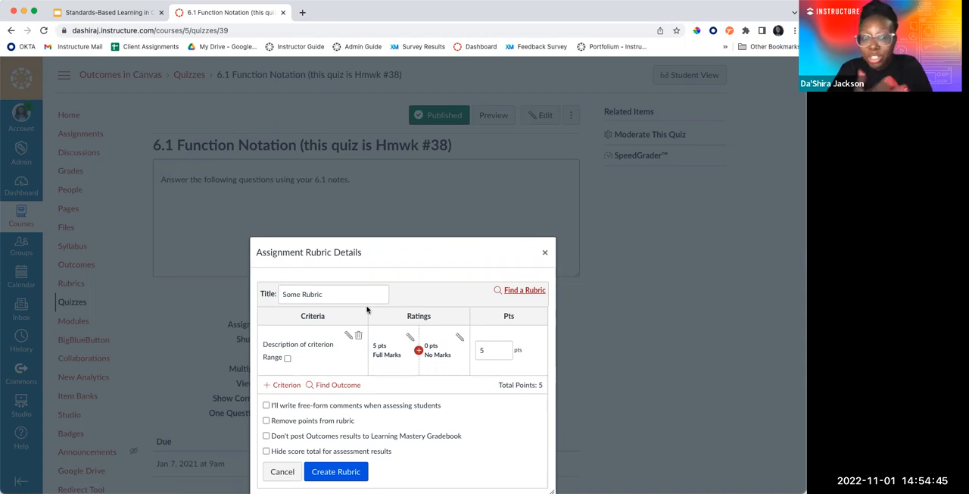
{"action": "left_click", "coordinate": [544, 252]}
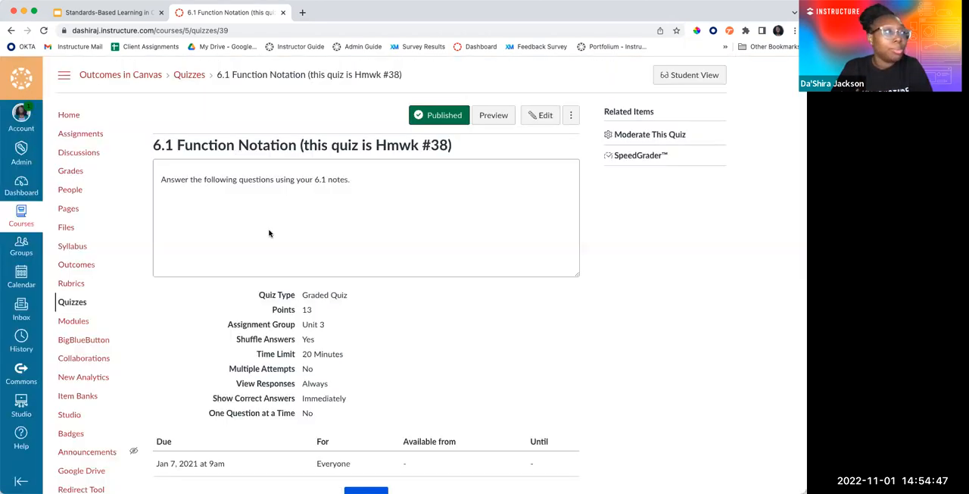
Open New Quiz Example's settings from the quiz list and try adding a rubric there, cancelling the edit
{"action": "left_click", "coordinate": [83, 303]}
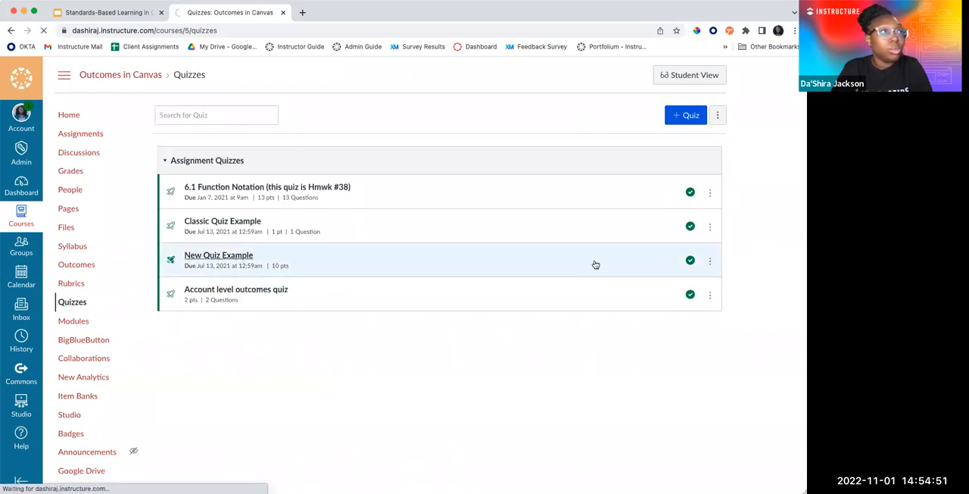
{"action": "left_click", "coordinate": [597, 264]}
{"action": "scroll", "coordinate": [502, 250], "scroll_direction": "down", "scroll_amount": 10}
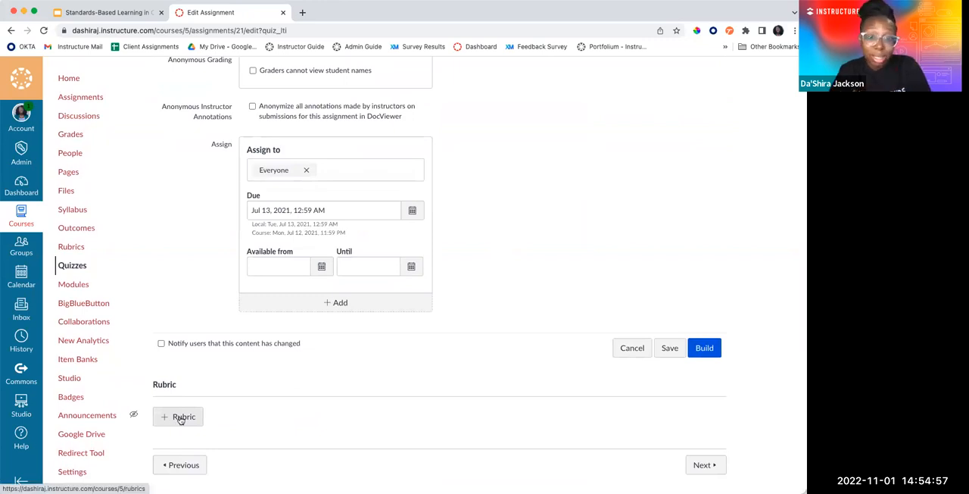
{"action": "left_click", "coordinate": [182, 415]}
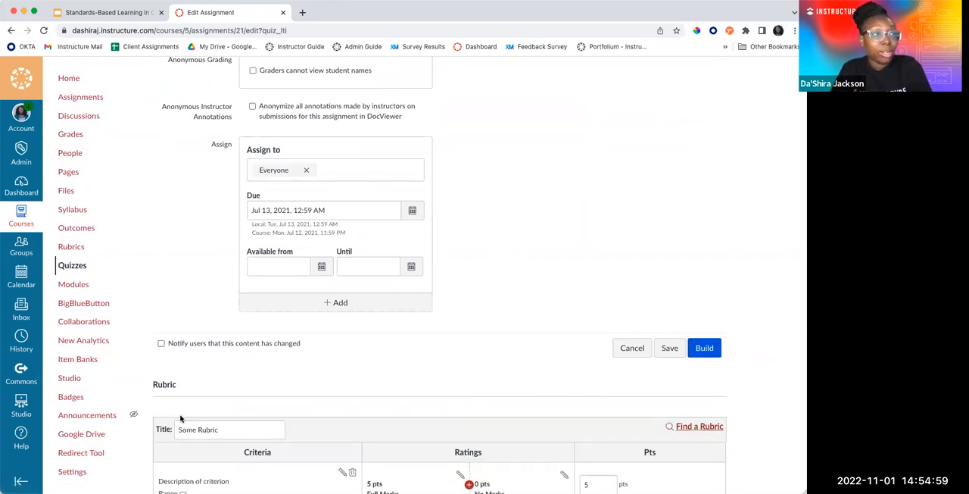
{"action": "scroll", "coordinate": [310, 347], "scroll_direction": "down", "scroll_amount": 1}
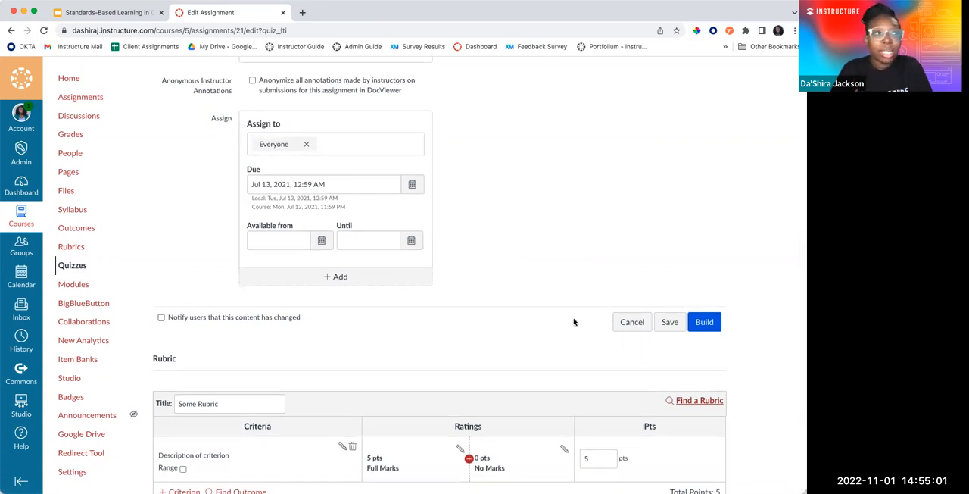
{"action": "left_click", "coordinate": [635, 324]}
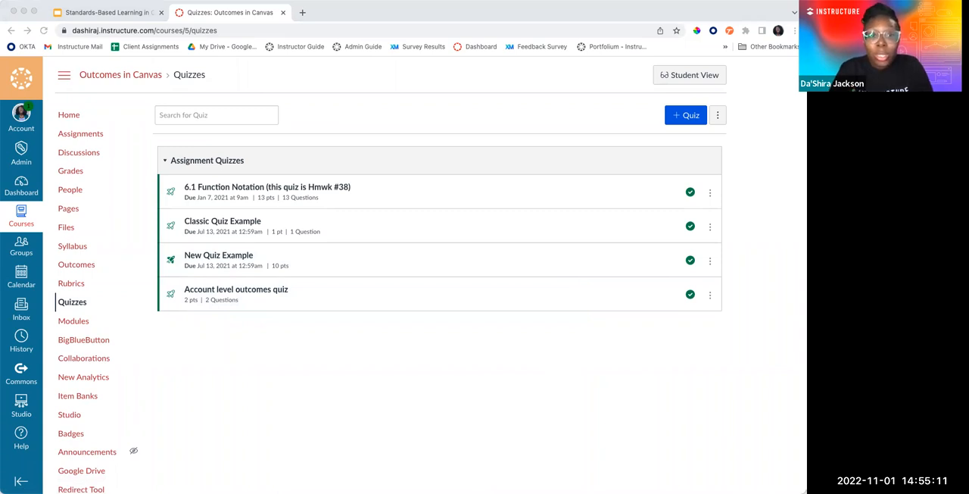
Check the Classic Quizzes Question Banks slide in Google Slides, return to Canvas and open the course question bank "6.1 Function Notation"
{"action": "left_click", "coordinate": [133, 18]}
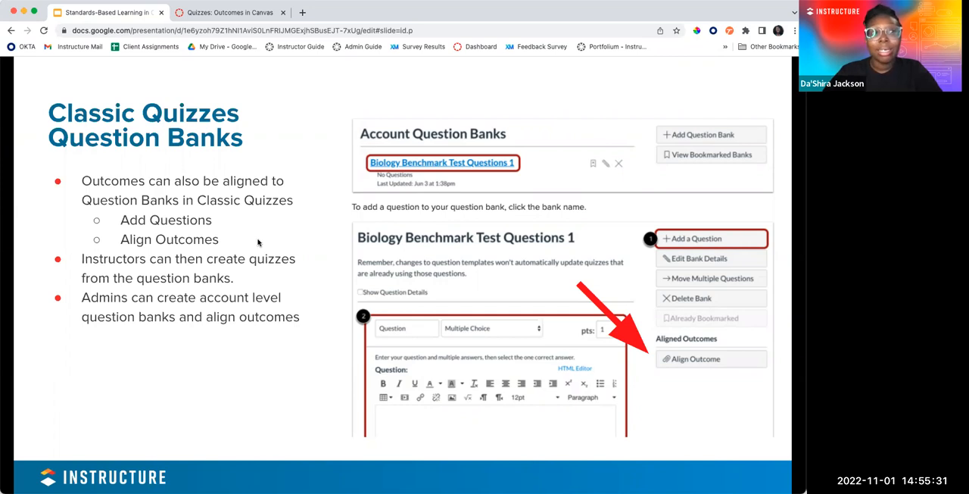
{"action": "left_click", "coordinate": [246, 15]}
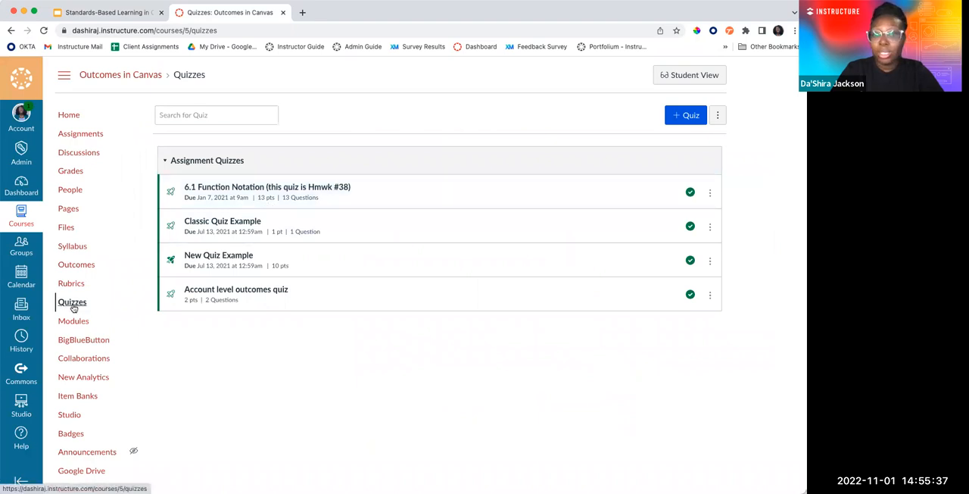
{"action": "left_click", "coordinate": [720, 118]}
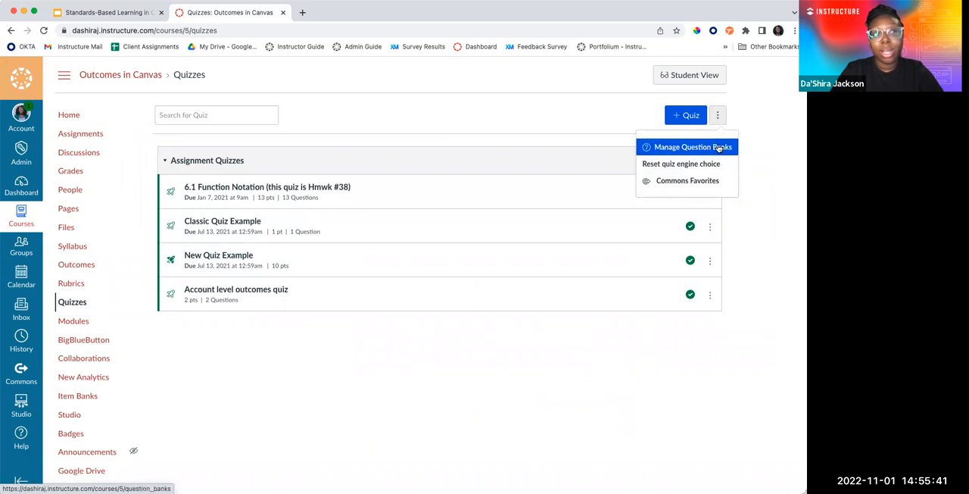
{"action": "left_click", "coordinate": [718, 148]}
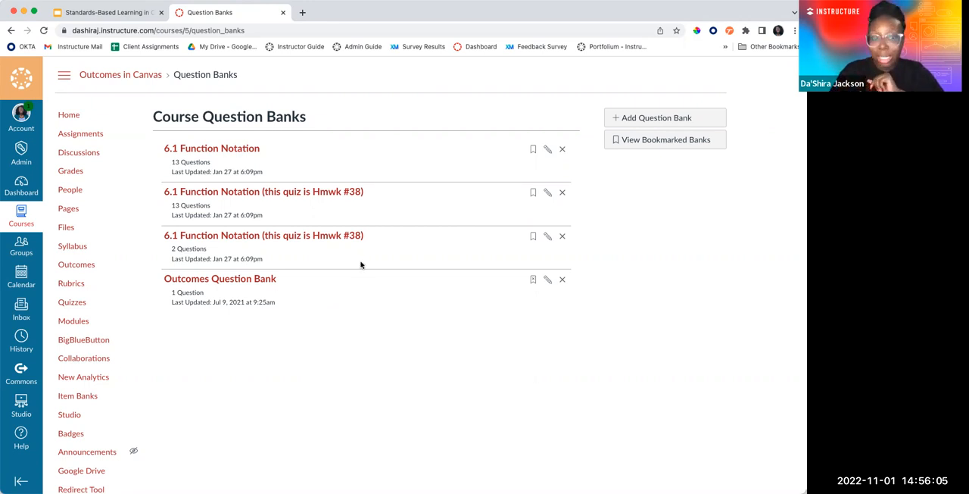
{"action": "left_click", "coordinate": [240, 153]}
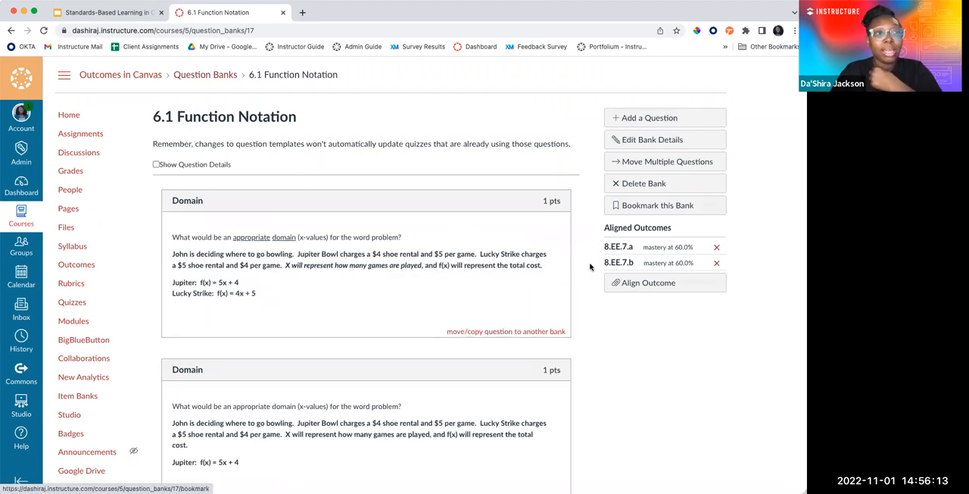
Try aligning an outcome to the question bank by examining Content Topic II's ratings and mastery setting, closing the outcome finder without importing
{"action": "left_click", "coordinate": [661, 286]}
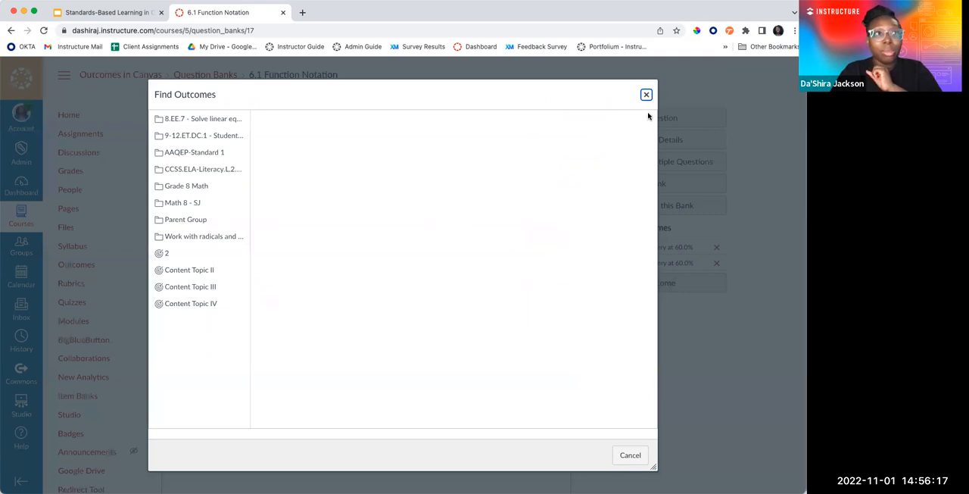
{"action": "left_click", "coordinate": [212, 270]}
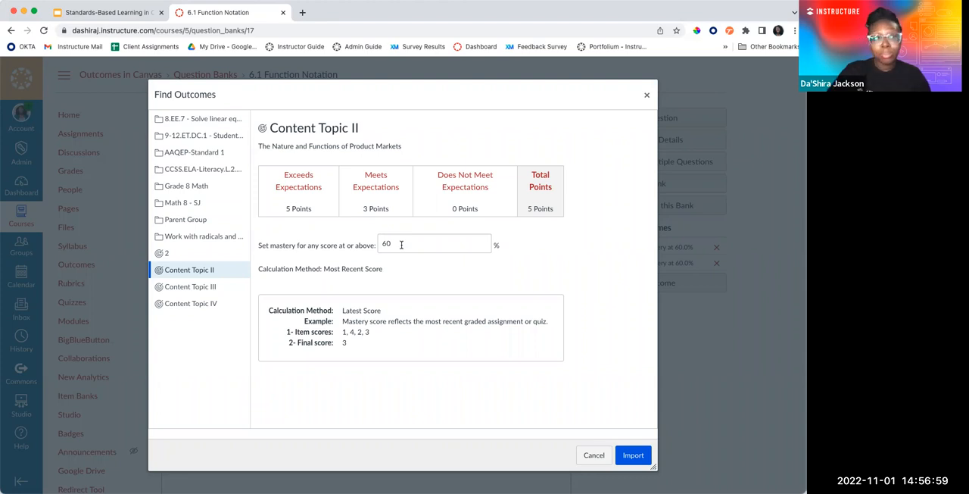
{"action": "left_click", "coordinate": [647, 94]}
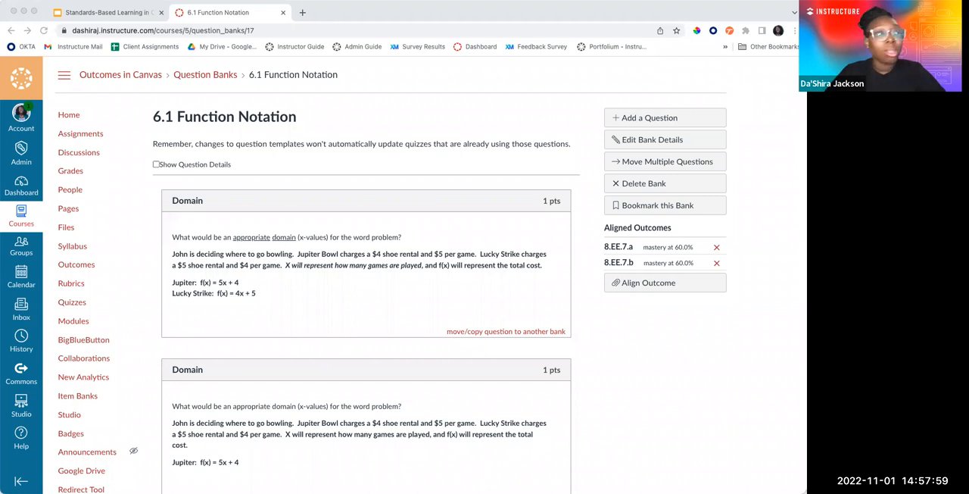
Open New Quiz Example from the course's quizzes and enter its quiz builder
{"action": "left_click", "coordinate": [82, 305]}
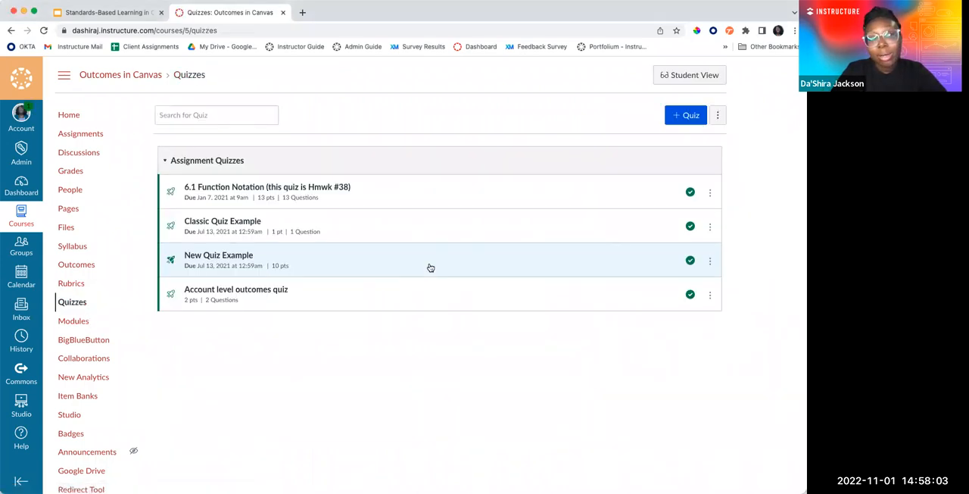
{"action": "left_click", "coordinate": [242, 259]}
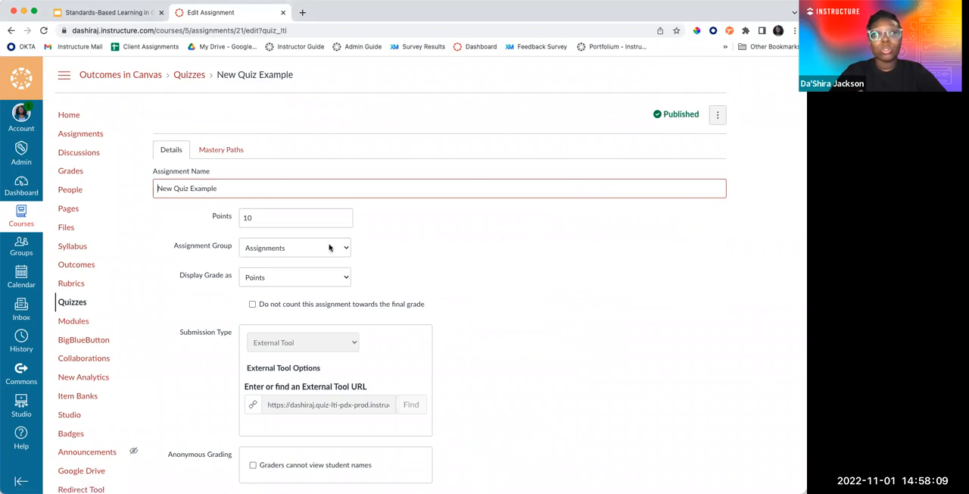
{"action": "scroll", "coordinate": [625, 373], "scroll_direction": "down", "scroll_amount": 5}
{"action": "scroll", "coordinate": [625, 374], "scroll_direction": "down", "scroll_amount": 3}
{"action": "left_click", "coordinate": [705, 348]}
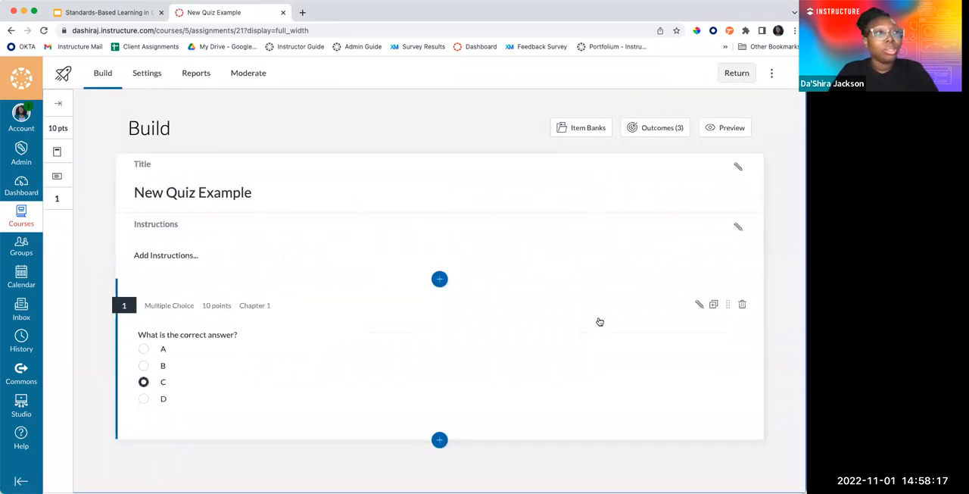
Open the multiple-choice question for editing and expand its outcome alignment section to examine the aligned outcome
{"action": "left_click", "coordinate": [698, 306]}
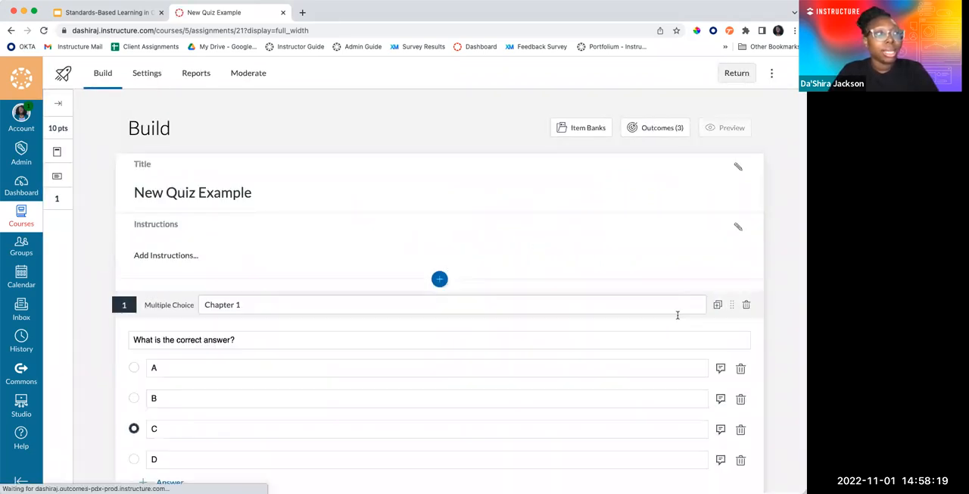
{"action": "scroll", "coordinate": [678, 319], "scroll_direction": "down", "scroll_amount": 2}
{"action": "left_click", "coordinate": [571, 364]}
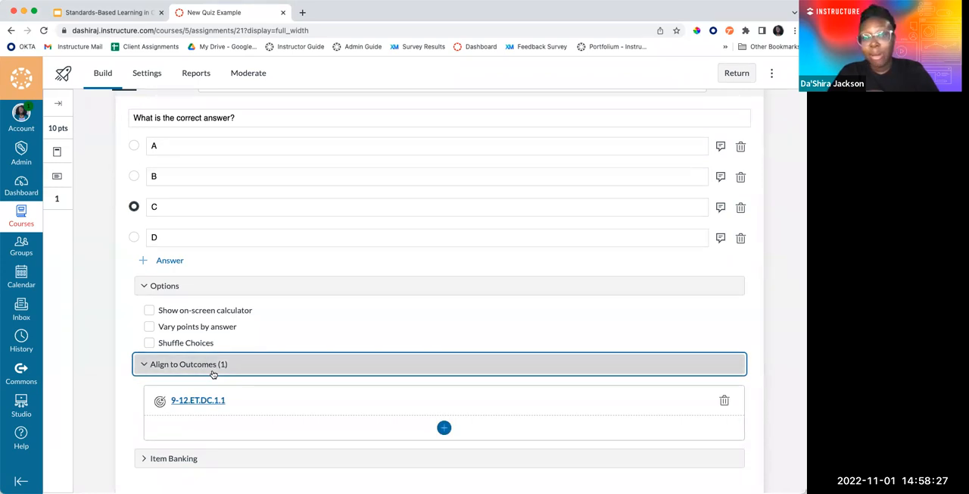
{"action": "scroll", "coordinate": [454, 371], "scroll_direction": "up", "scroll_amount": 3}
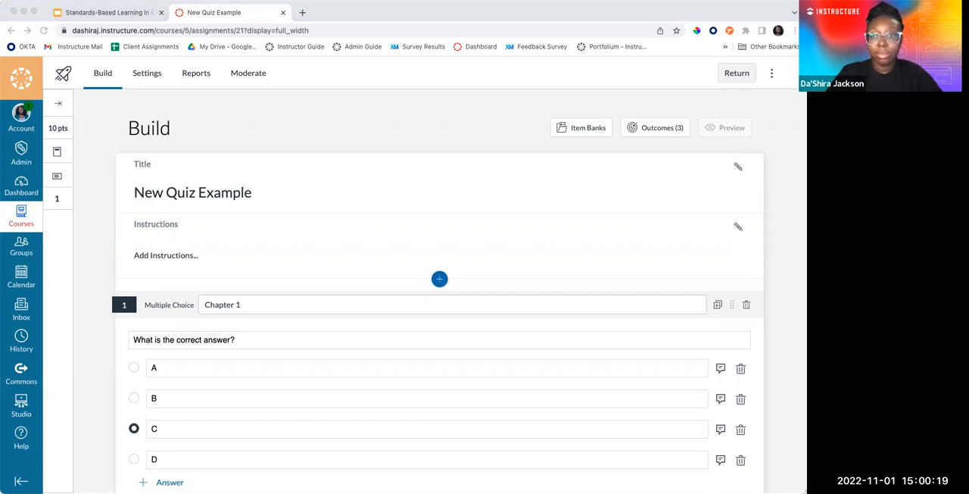
Leave the New Quiz Example builder for the course's quizzes and open the course's Discussions
{"action": "left_click", "coordinate": [104, 18]}
{"action": "left_click", "coordinate": [205, 13]}
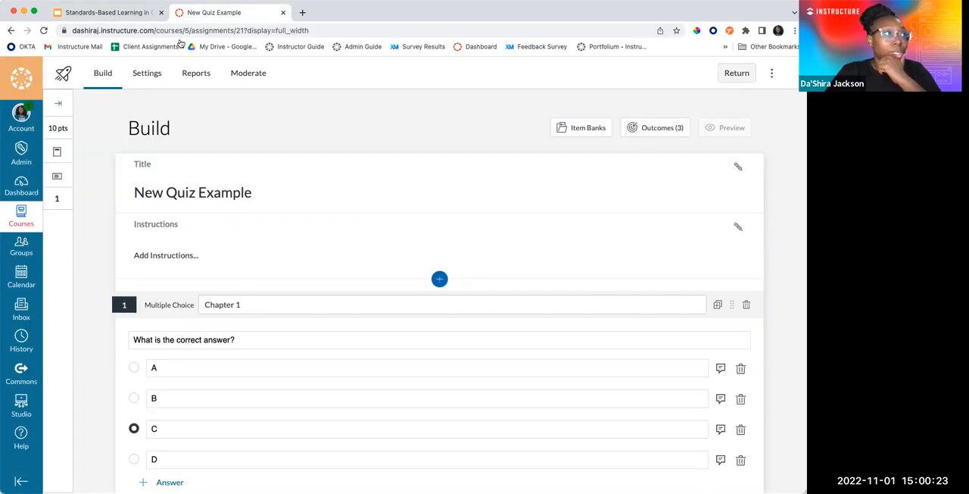
{"action": "left_click", "coordinate": [737, 73]}
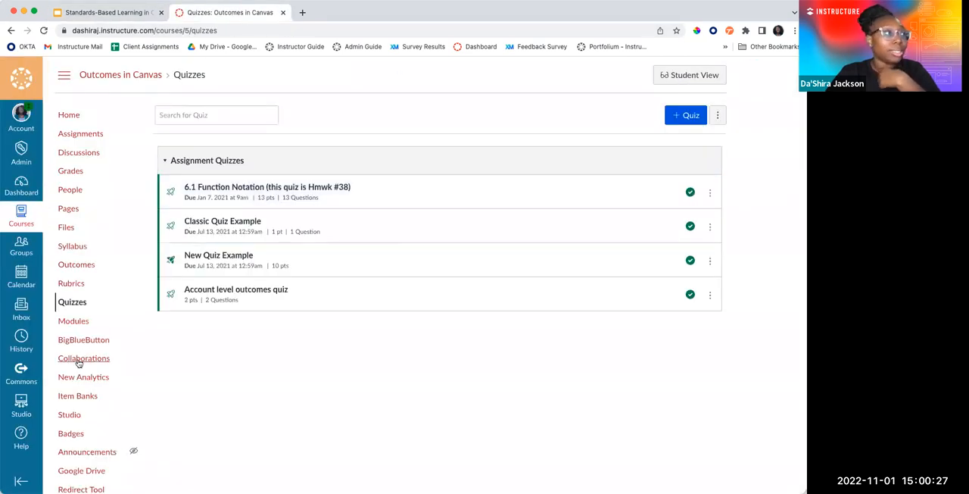
{"action": "scroll", "coordinate": [95, 339], "scroll_direction": "down", "scroll_amount": 1}
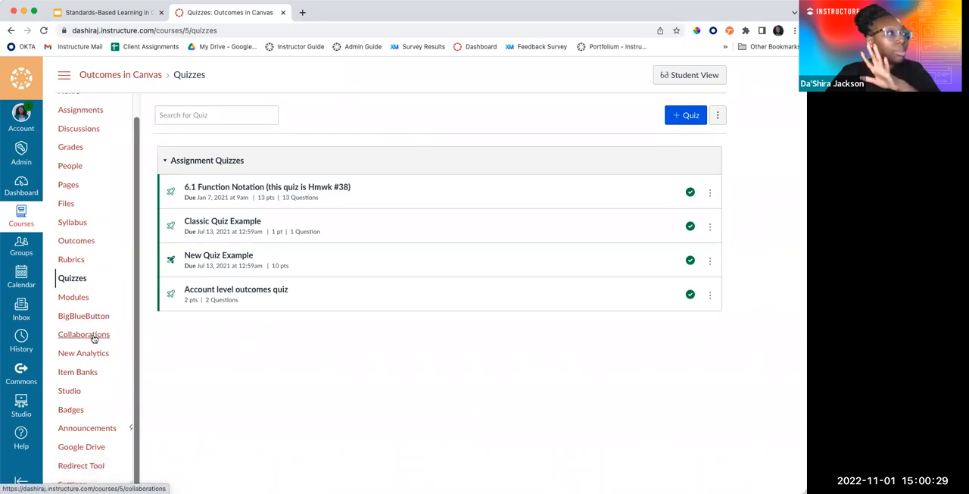
{"action": "scroll", "coordinate": [95, 424], "scroll_direction": "up", "scroll_amount": 1}
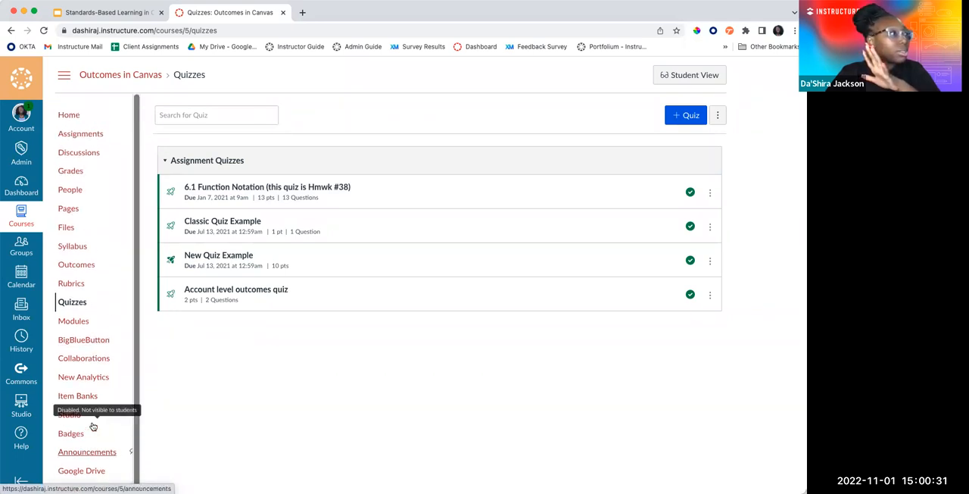
{"action": "left_click", "coordinate": [80, 160]}
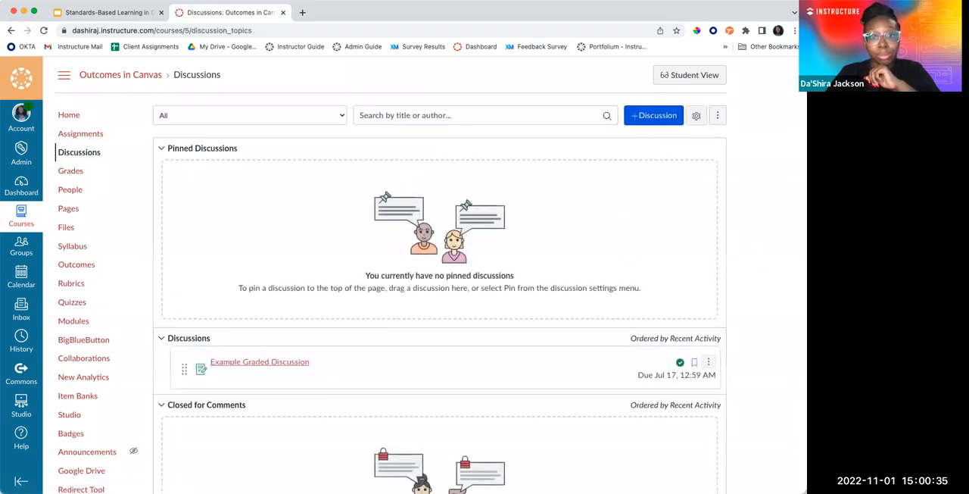
Open Example Graded Discussion from the course's discussions
{"action": "scroll", "coordinate": [684, 323], "scroll_direction": "down", "scroll_amount": 1}
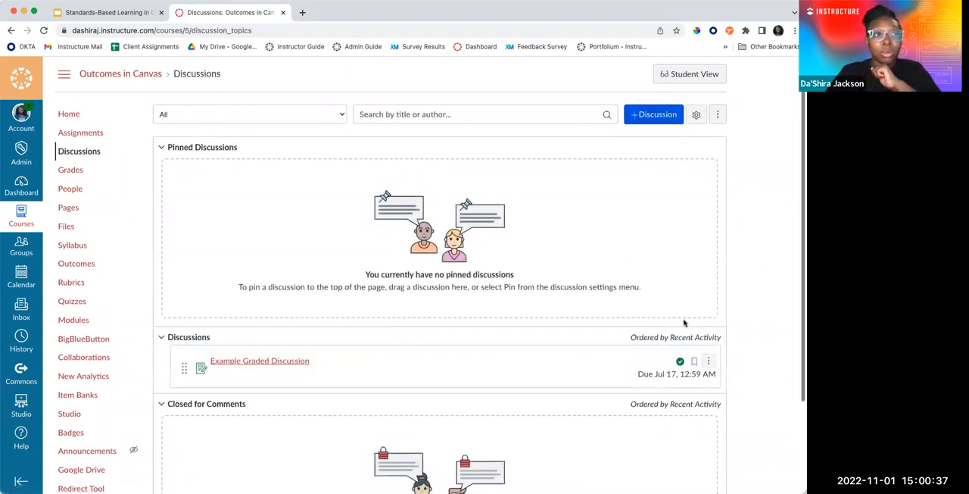
{"action": "scroll", "coordinate": [684, 323], "scroll_direction": "down", "scroll_amount": 3}
{"action": "left_click", "coordinate": [709, 259]}
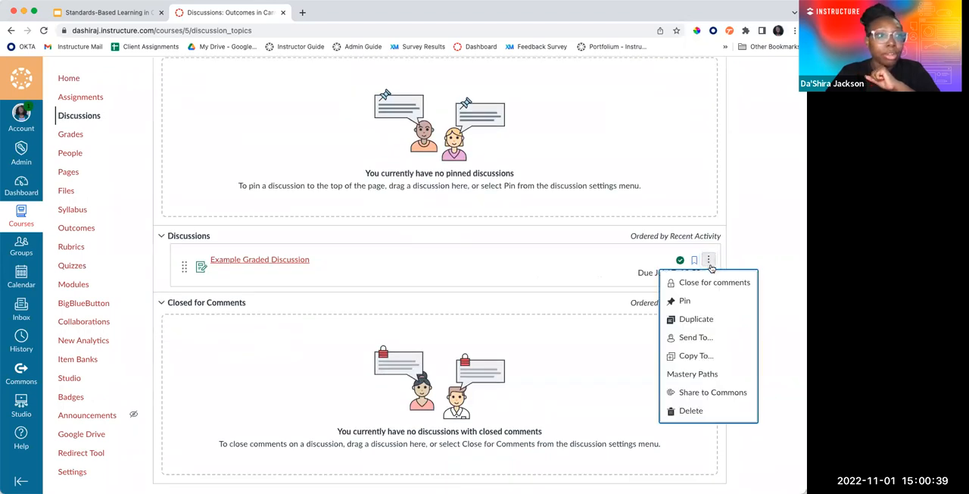
{"action": "left_click", "coordinate": [259, 261]}
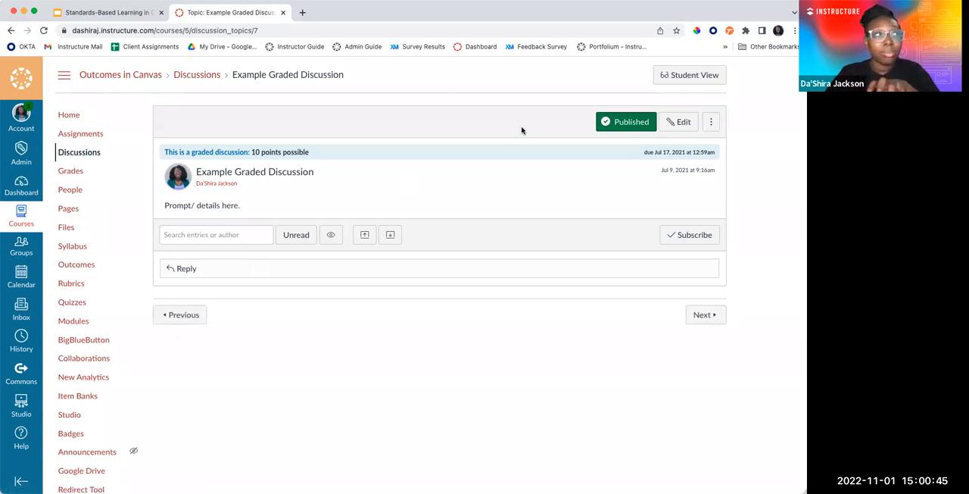
Show the graded discussion's rubric, examine its criteria and the aligned outcome Content Topic II, and close the rubric details
{"action": "left_click", "coordinate": [711, 128]}
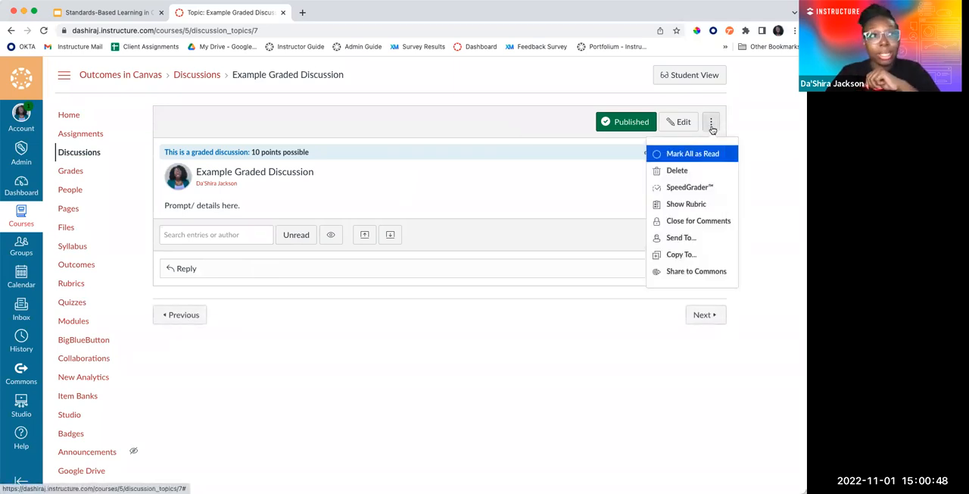
{"action": "left_click", "coordinate": [693, 205]}
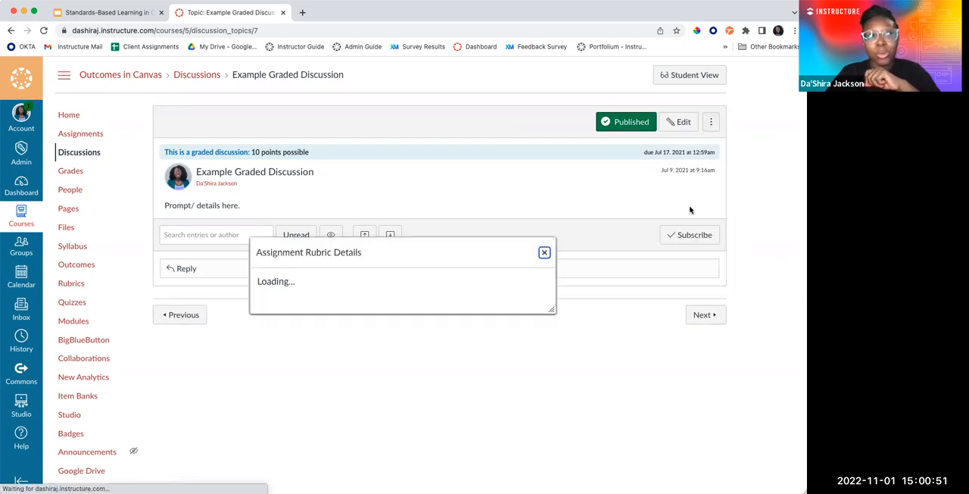
{"action": "scroll", "coordinate": [303, 381], "scroll_direction": "down", "scroll_amount": 1}
{"action": "scroll", "coordinate": [301, 381], "scroll_direction": "down", "scroll_amount": 2}
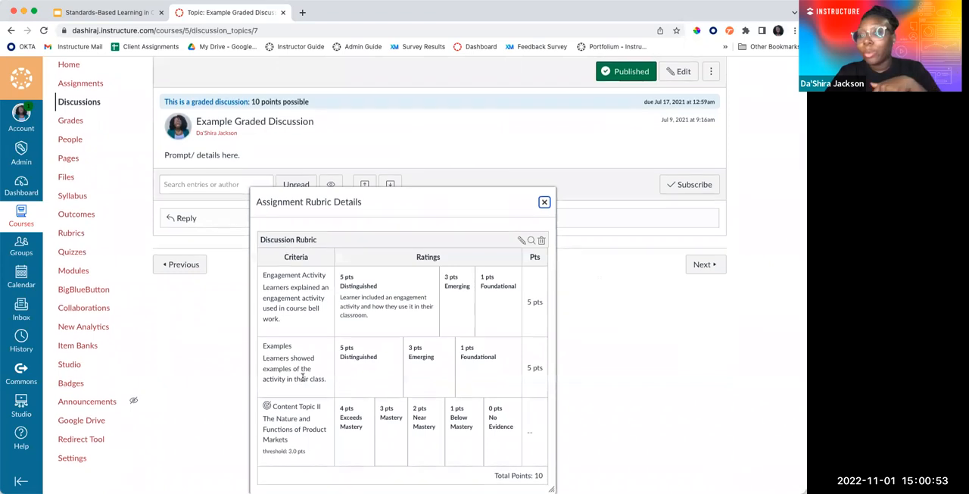
{"action": "left_click", "coordinate": [545, 204]}
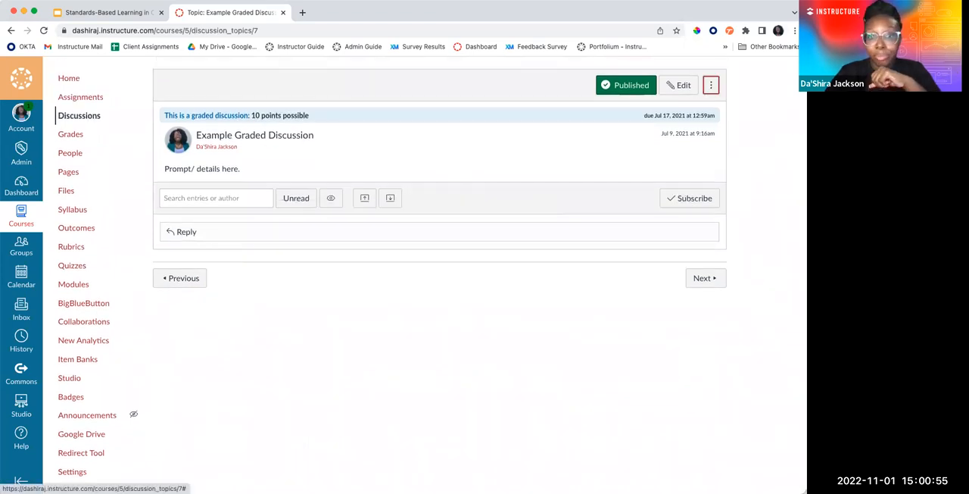
{"action": "scroll", "coordinate": [592, 325], "scroll_direction": "up", "scroll_amount": 2}
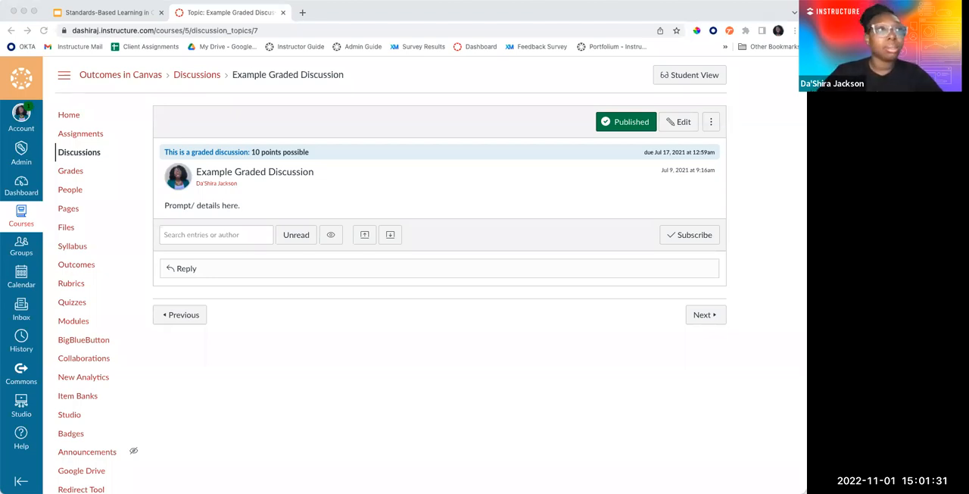
Check the Learning Mastery Gradebook slide in Google Slides, return to Canvas and open the course's Grades
{"action": "left_click", "coordinate": [125, 13]}
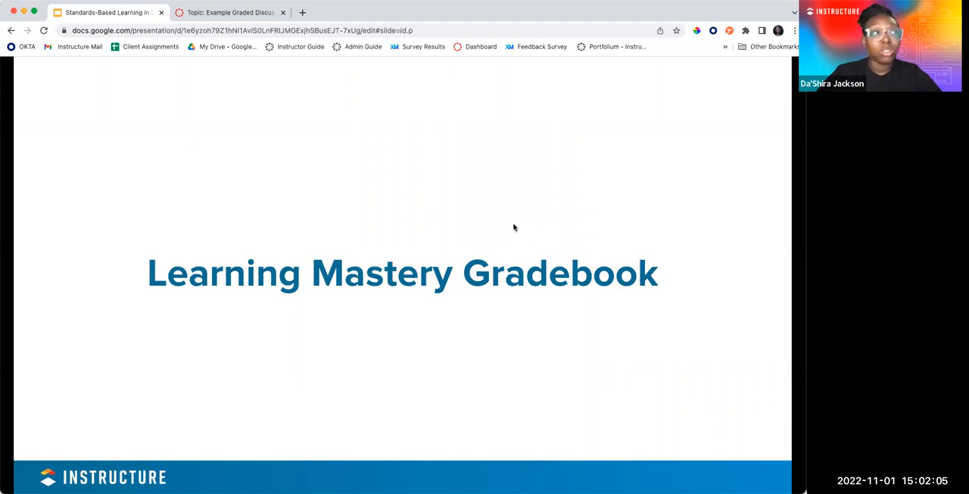
{"action": "left_click", "coordinate": [259, 18]}
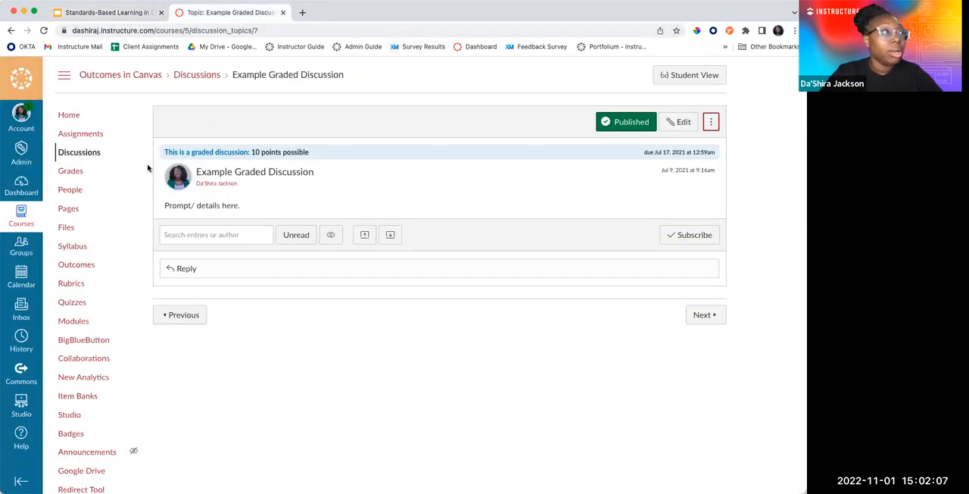
{"action": "left_click", "coordinate": [72, 171]}
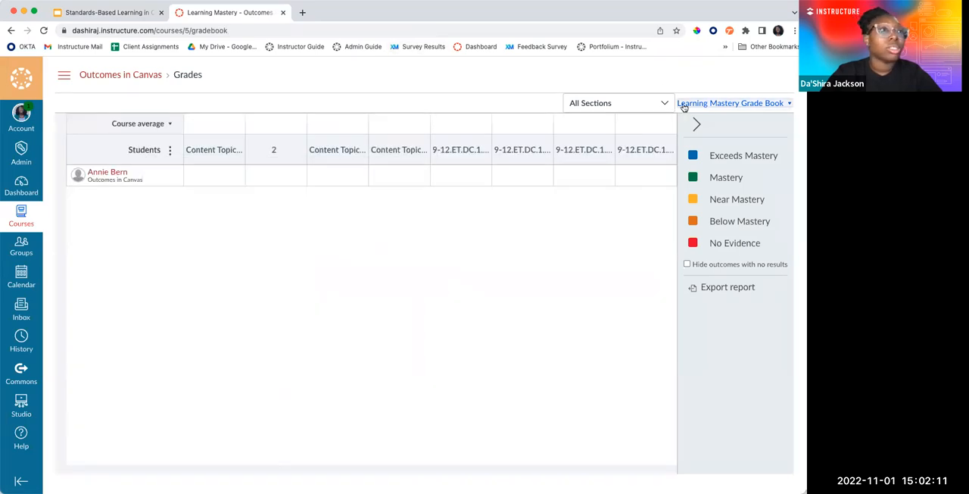
Switch the course grades to the standard Gradebook to view it, and return to the Learning Mastery view
{"action": "left_click", "coordinate": [684, 106]}
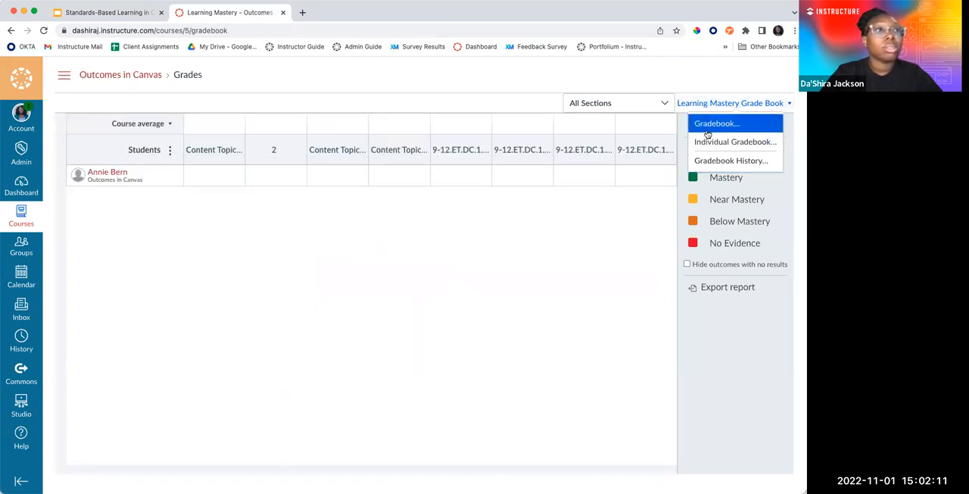
{"action": "left_click", "coordinate": [705, 125]}
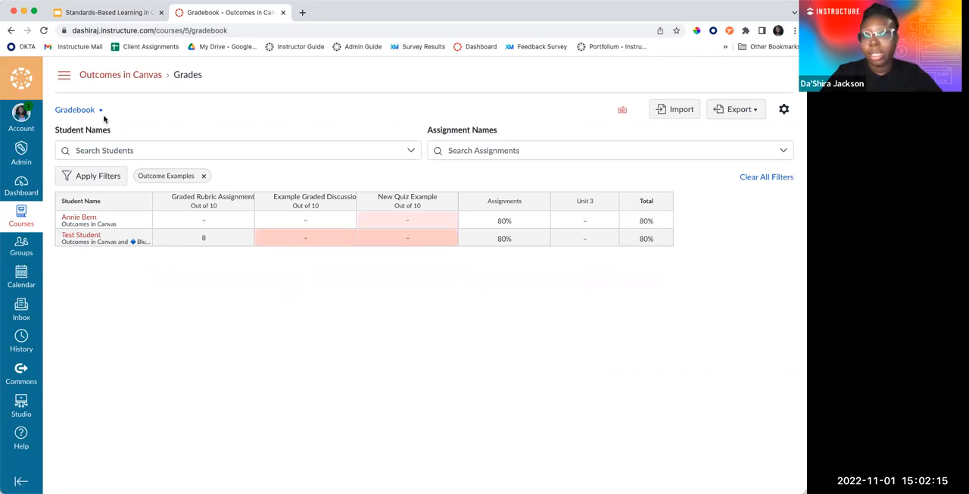
{"action": "left_click", "coordinate": [101, 112]}
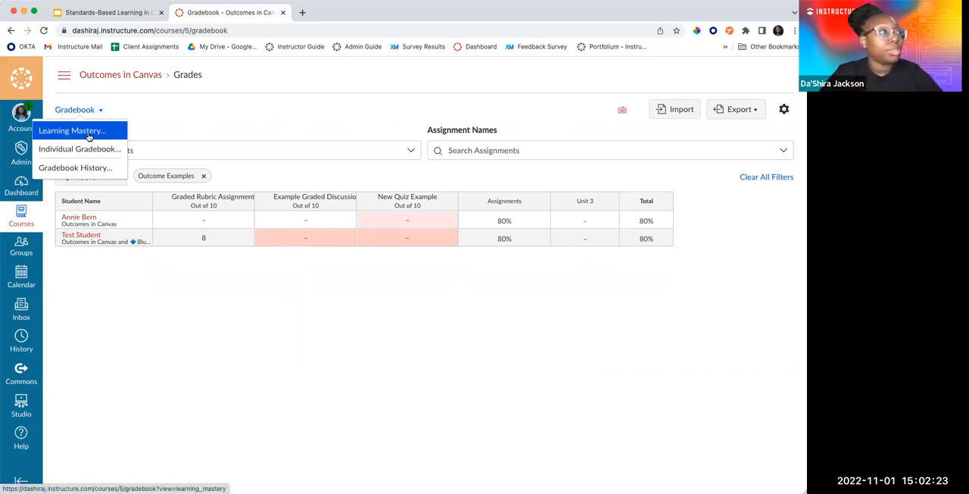
{"action": "left_click", "coordinate": [72, 131]}
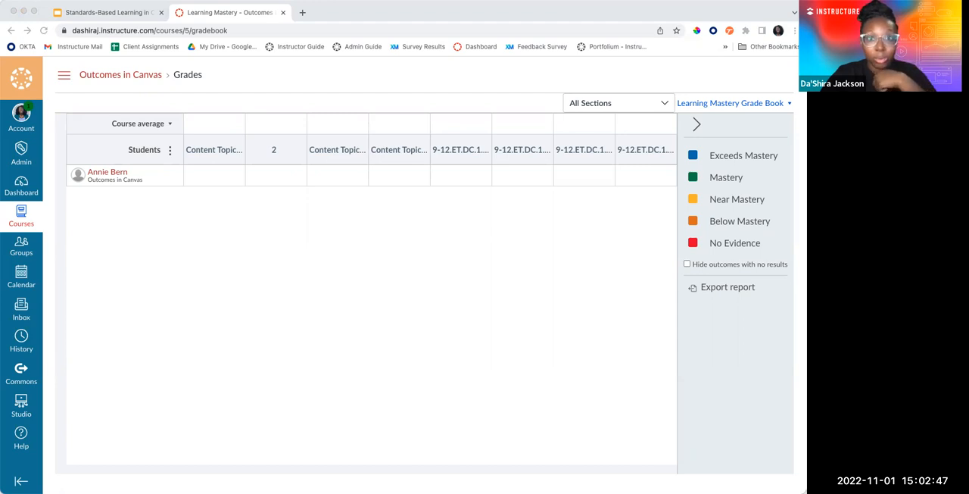
Examine outcome 2's description, mastery setting and calculation method in the Learning Mastery Gradebook, along with the neighbouring outcome columns
{"action": "left_click", "coordinate": [496, 193]}
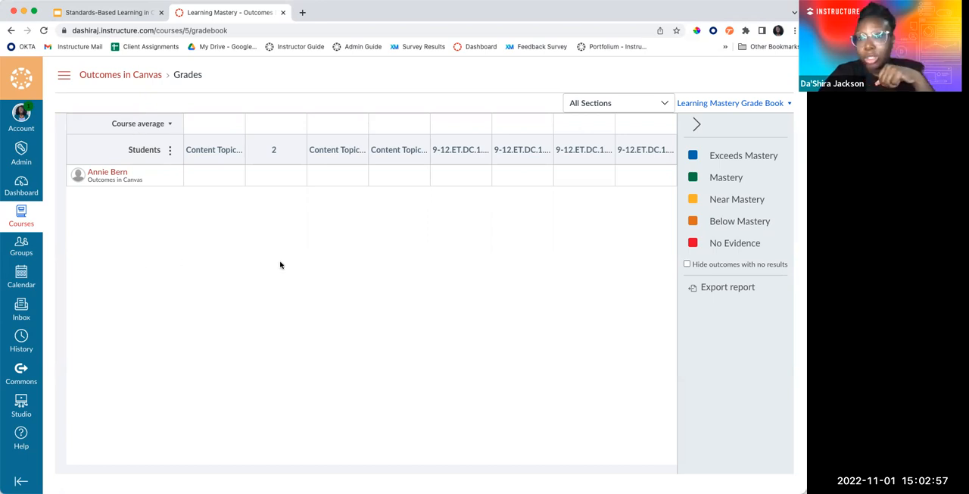
{"action": "mouse_move", "coordinate": [275, 174]}
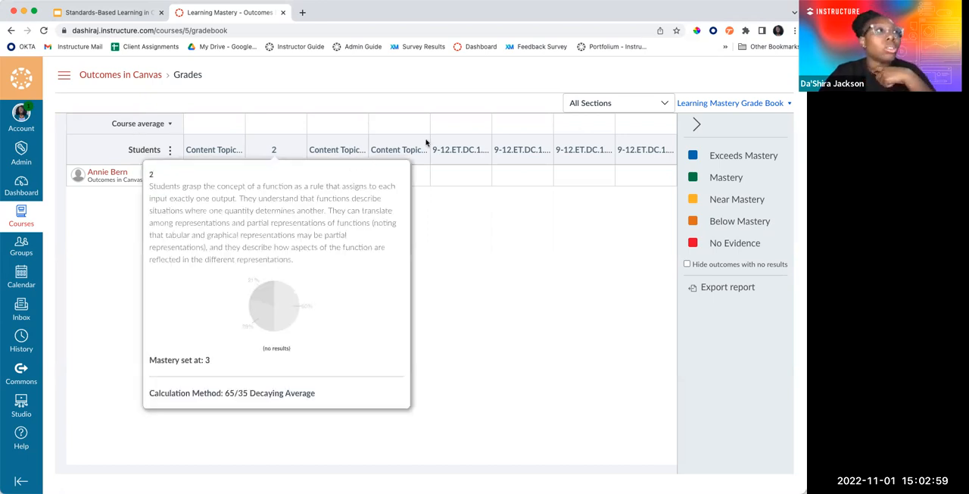
{"action": "mouse_move", "coordinate": [333, 150]}
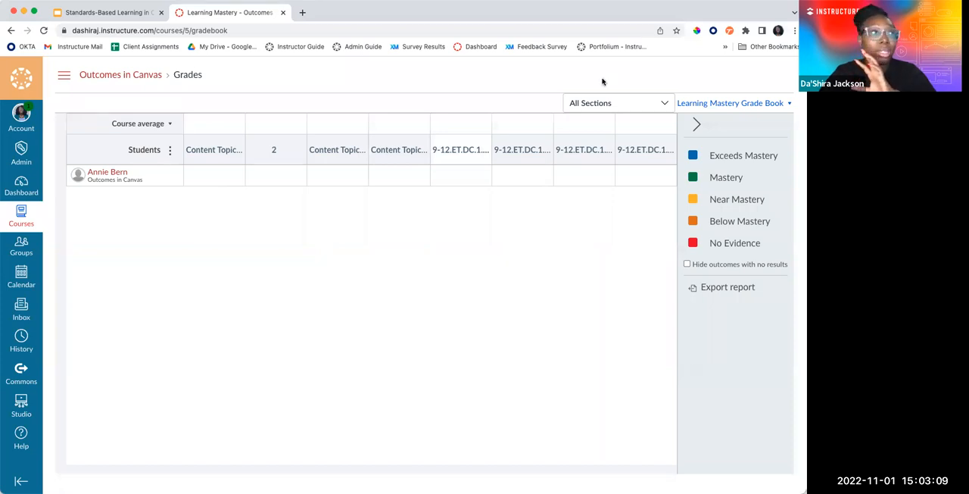
{"action": "mouse_move", "coordinate": [457, 151]}
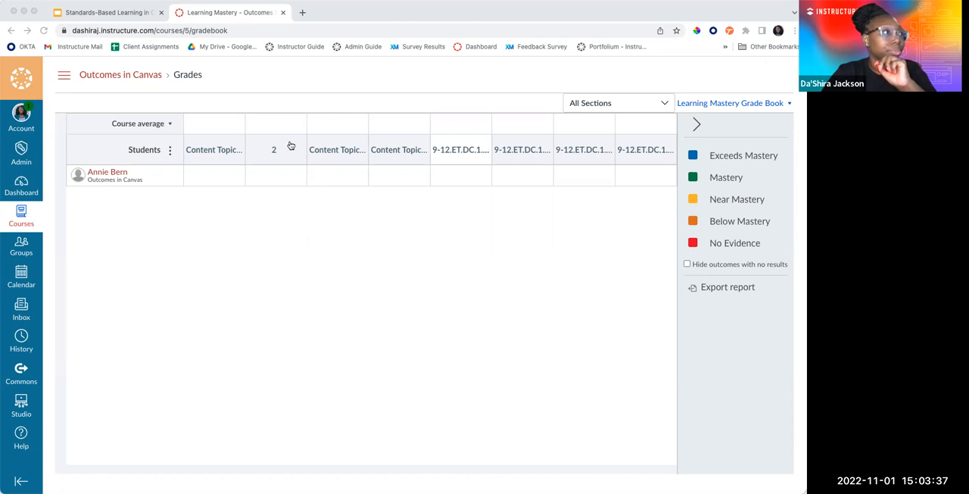
Bring up the sandbox course's Learning Mastery Gradebook and hide outcomes with no results
{"action": "left_click_drag", "start_coordinate": [304, 48], "coordinate": [304, 21]}
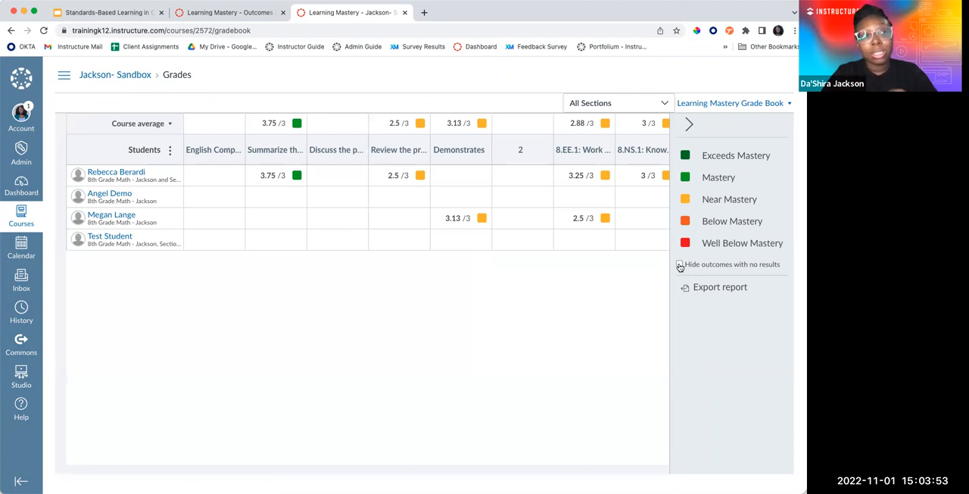
{"action": "left_click", "coordinate": [679, 264]}
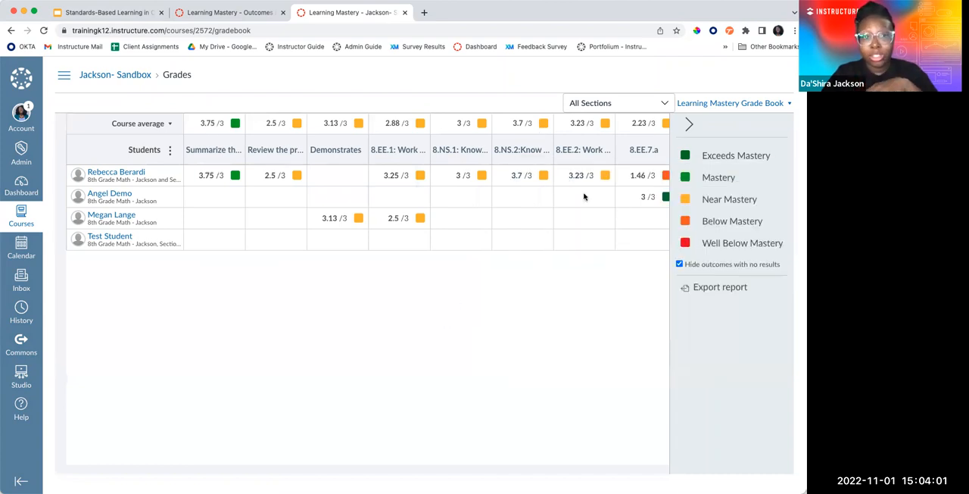
Examine the section filter choices and the course average and median options, leaving both settings as they are
{"action": "left_click", "coordinate": [656, 106]}
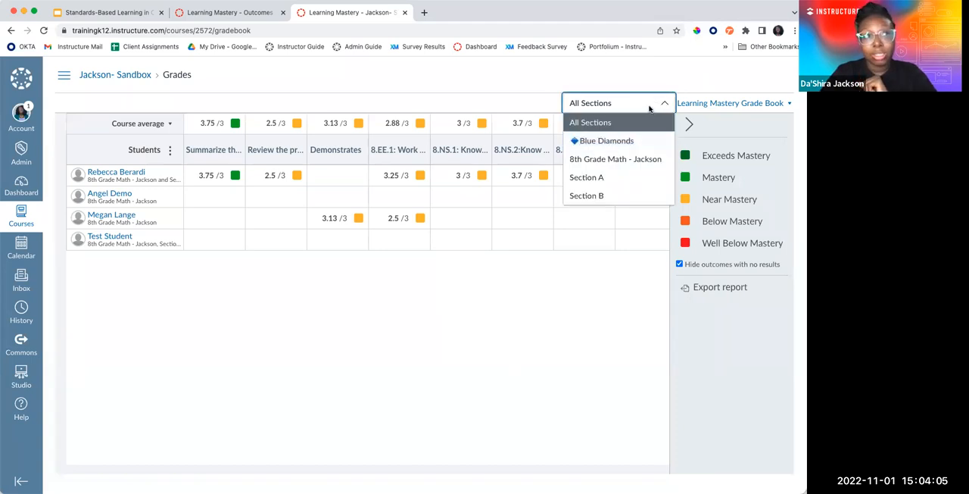
{"action": "left_click", "coordinate": [560, 321]}
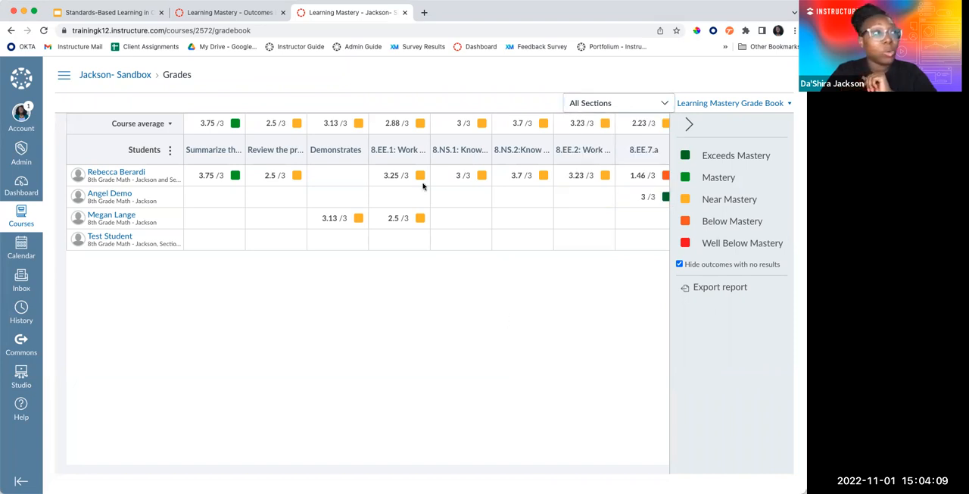
{"action": "left_click", "coordinate": [155, 123]}
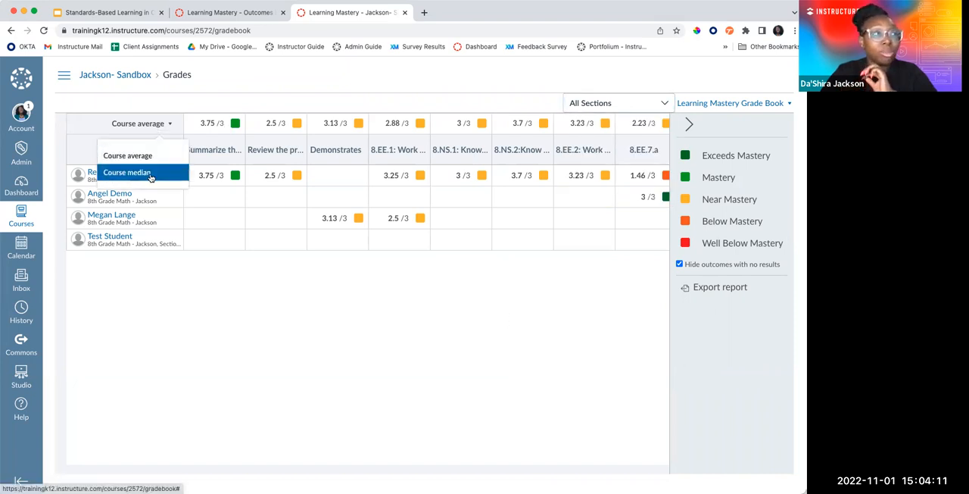
{"action": "left_click", "coordinate": [215, 304]}
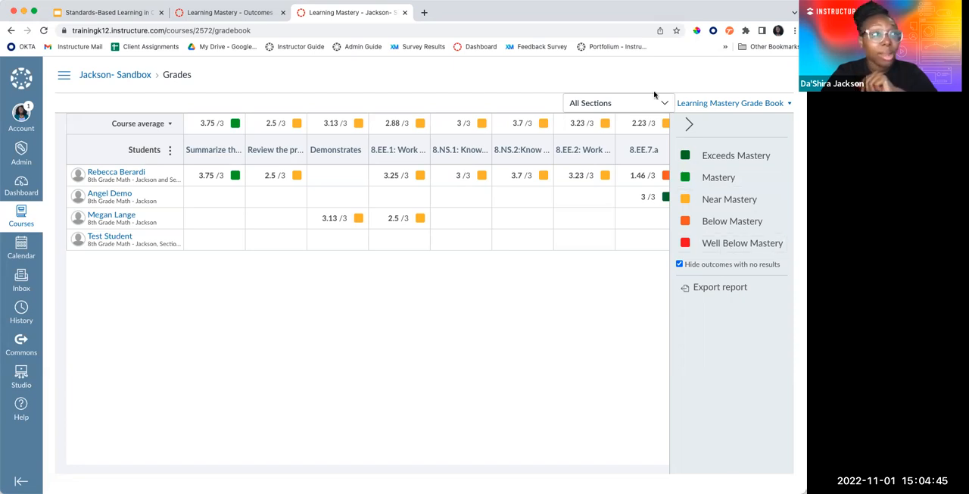
Compare the mastery levels in the Outcomes in Canvas and sandbox gradebooks, and switch to Google Slides for the Learning Mastery Gradebook Export slide
{"action": "left_click", "coordinate": [227, 12]}
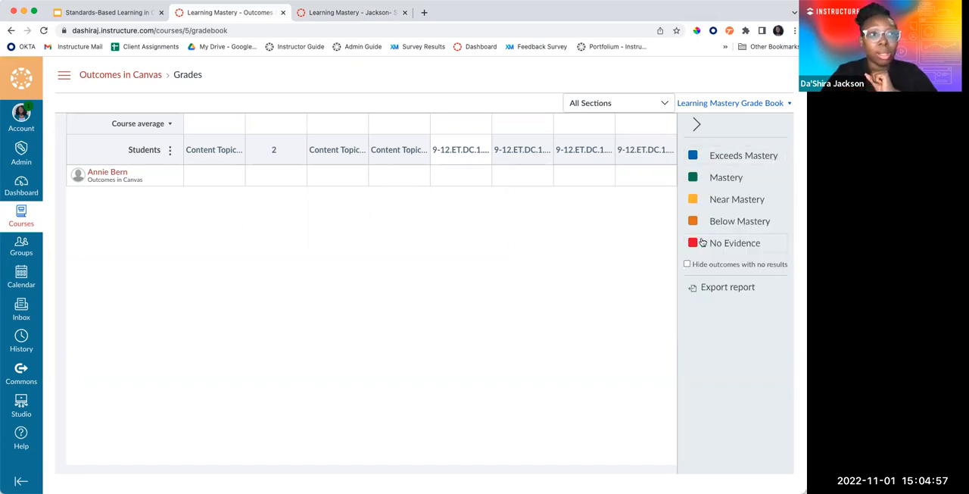
{"action": "left_click", "coordinate": [359, 14]}
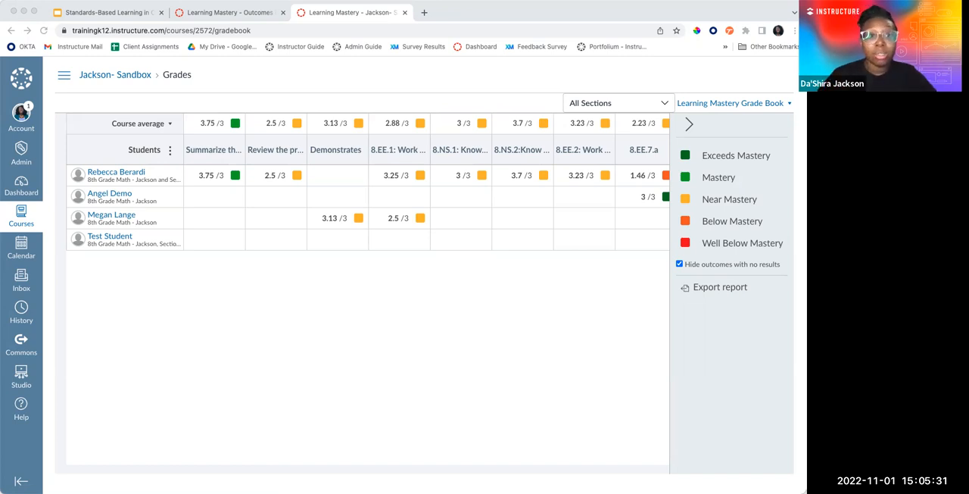
{"action": "left_click", "coordinate": [117, 15]}
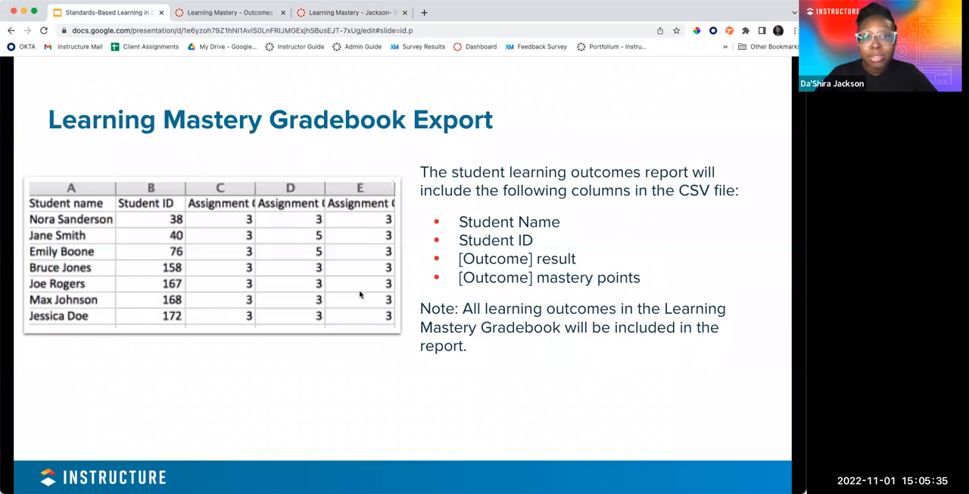
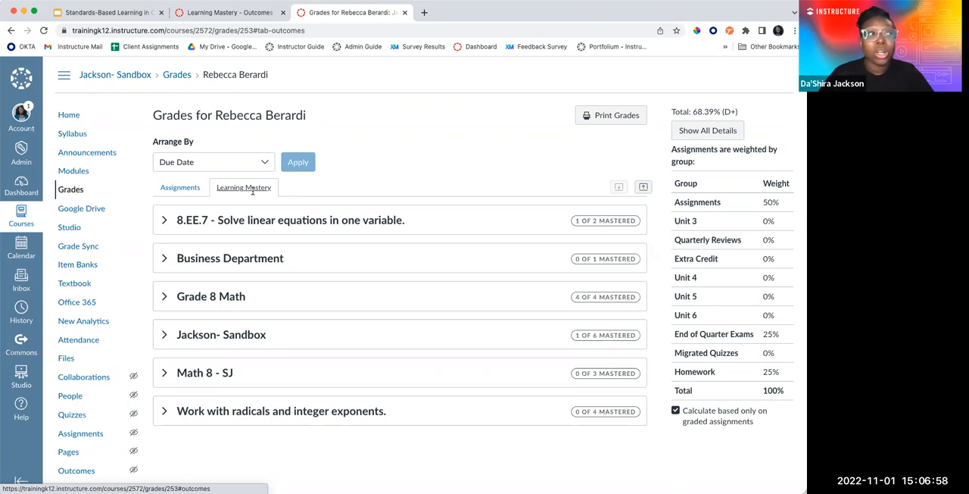
Examine the student's Public Speaking result in the Business Department group, including its aligned rubric assignment and calculation method details
{"action": "left_click", "coordinate": [162, 259]}
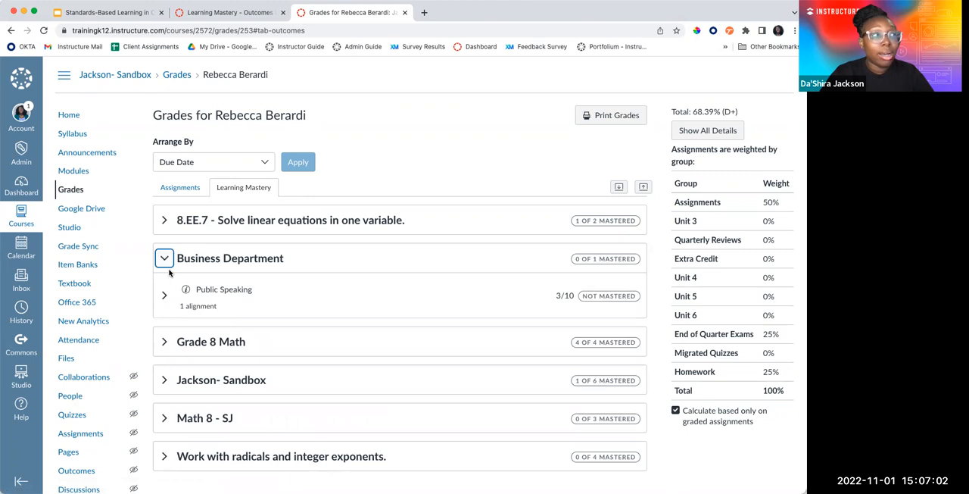
{"action": "left_click", "coordinate": [165, 295]}
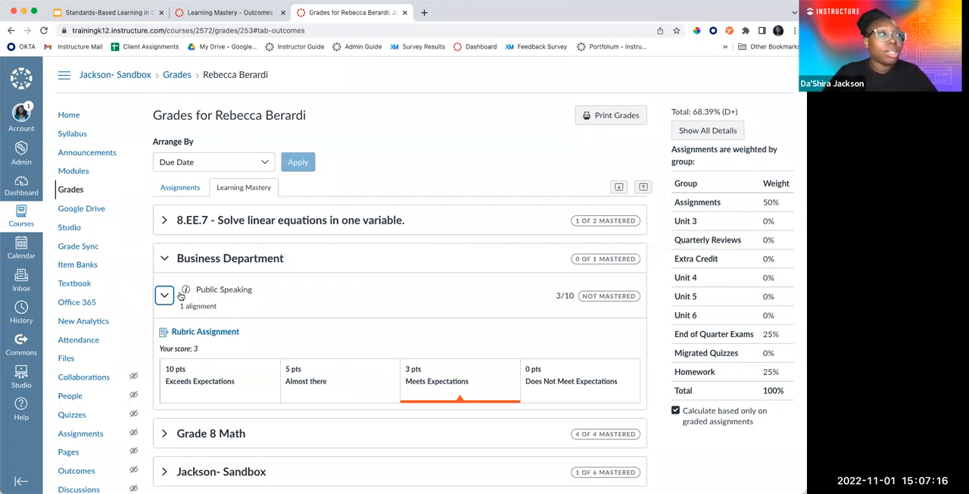
{"action": "left_click", "coordinate": [185, 290]}
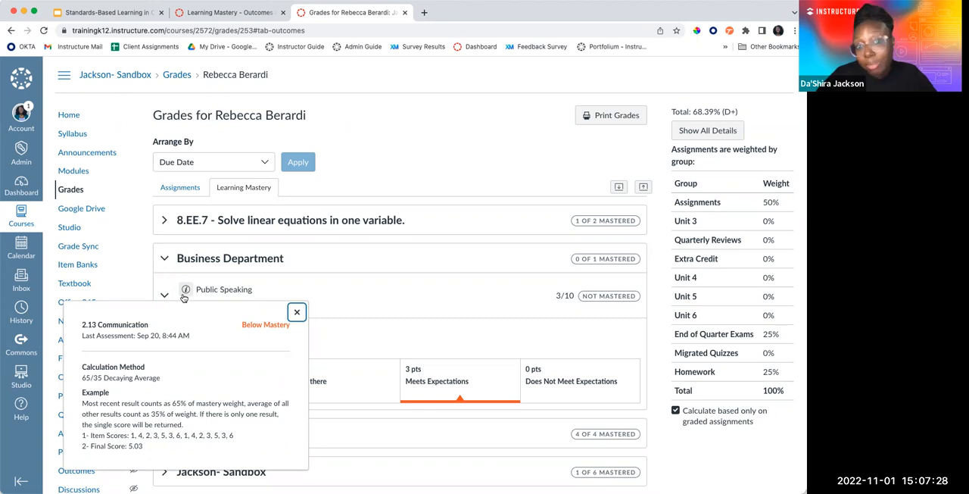
{"action": "left_click", "coordinate": [297, 312]}
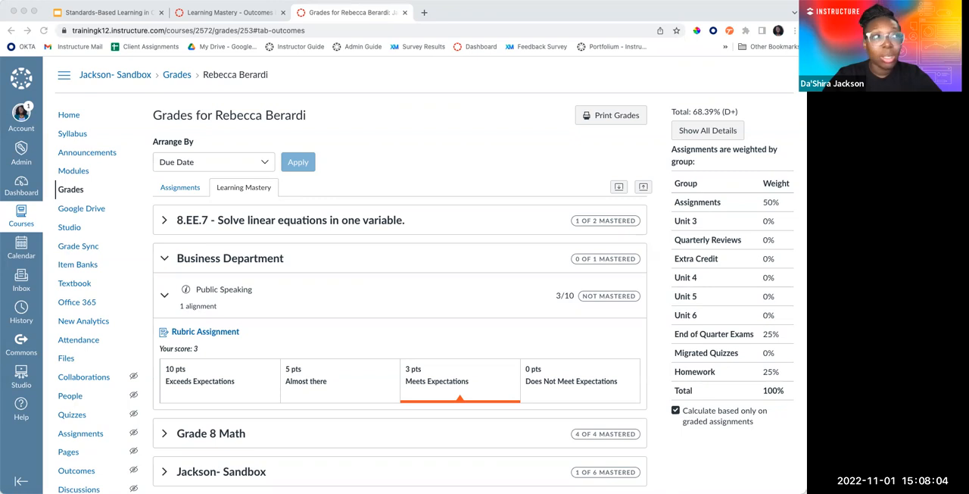
Switch to Google Slides and present the New Quizzes: Outcomes Analysis Report slide, revealing the Outcome Detail image for SEA LIFE
{"action": "left_click", "coordinate": [113, 12]}
{"action": "key", "text": "Right"}
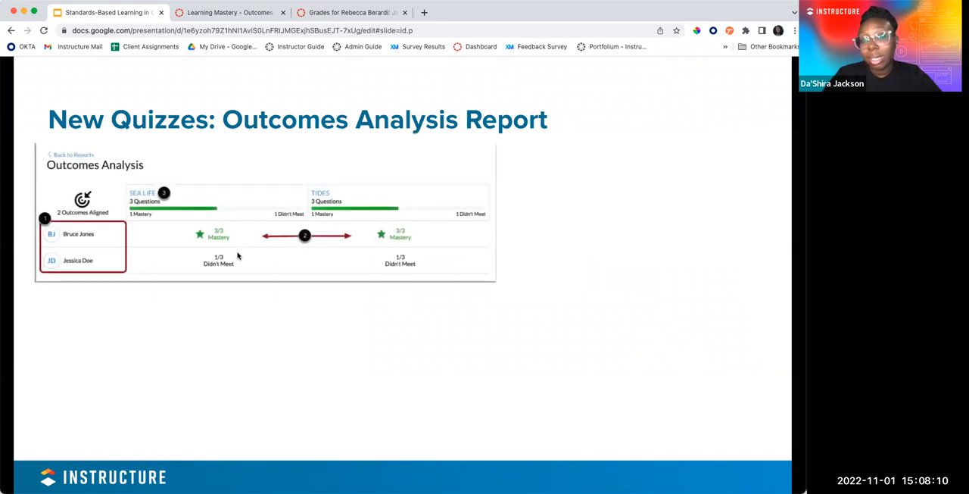
{"action": "key", "text": "Right"}
{"action": "key", "text": "Left"}
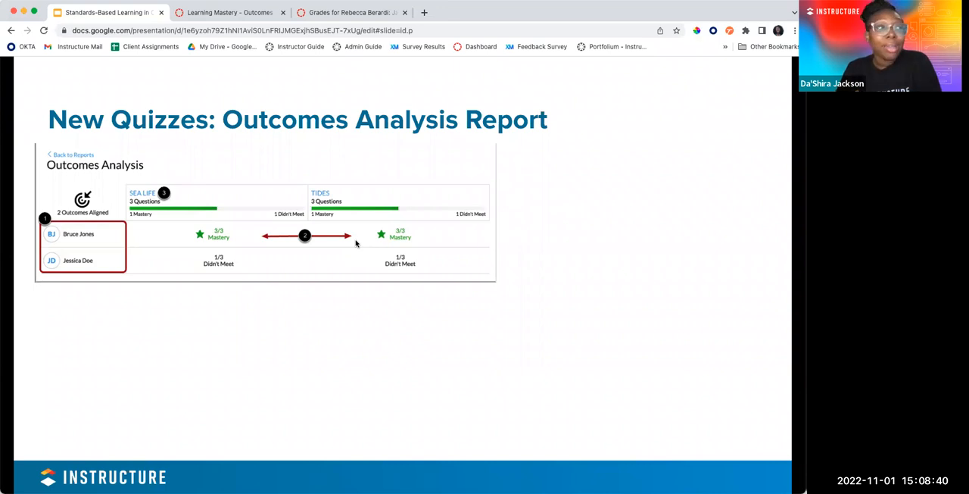
{"action": "left_click", "coordinate": [288, 288]}
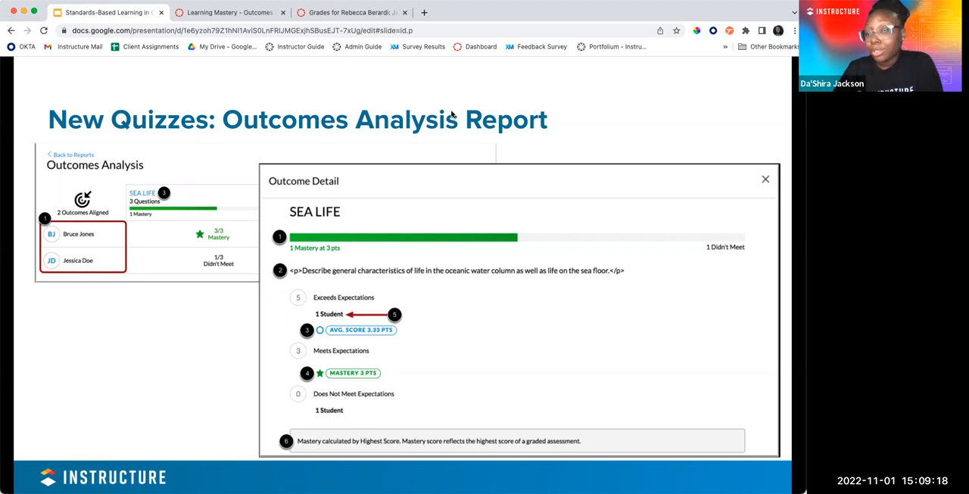
Switch to Canvas and load the Outcomes in Canvas course's Outcomes page in the beta environment at dashiraj.beta.instructure.com/courses/5/outcomes
{"action": "left_click", "coordinate": [230, 13]}
{"action": "left_click", "coordinate": [65, 75]}
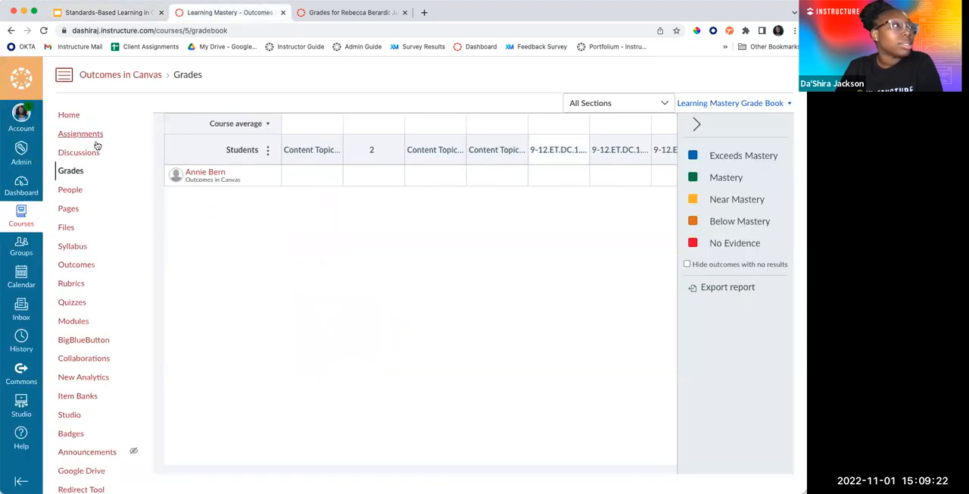
{"action": "left_click", "coordinate": [81, 267]}
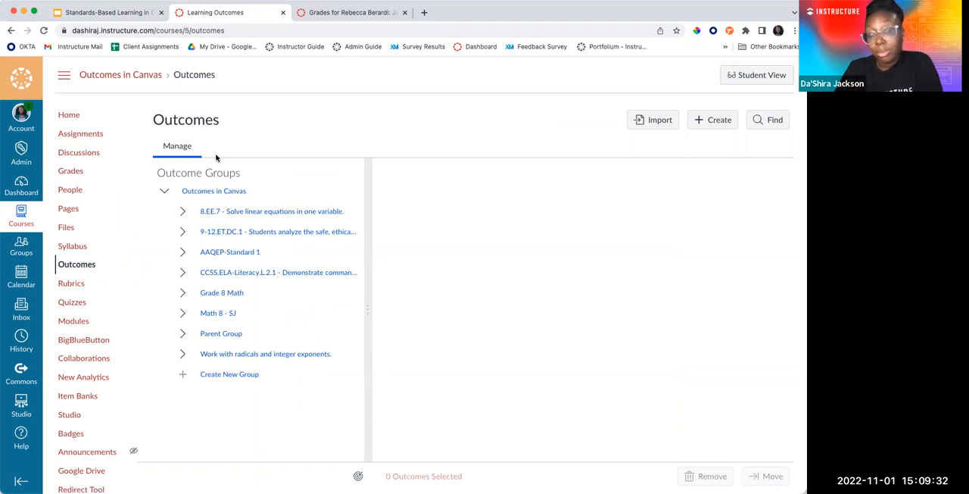
{"action": "left_click", "coordinate": [102, 31]}
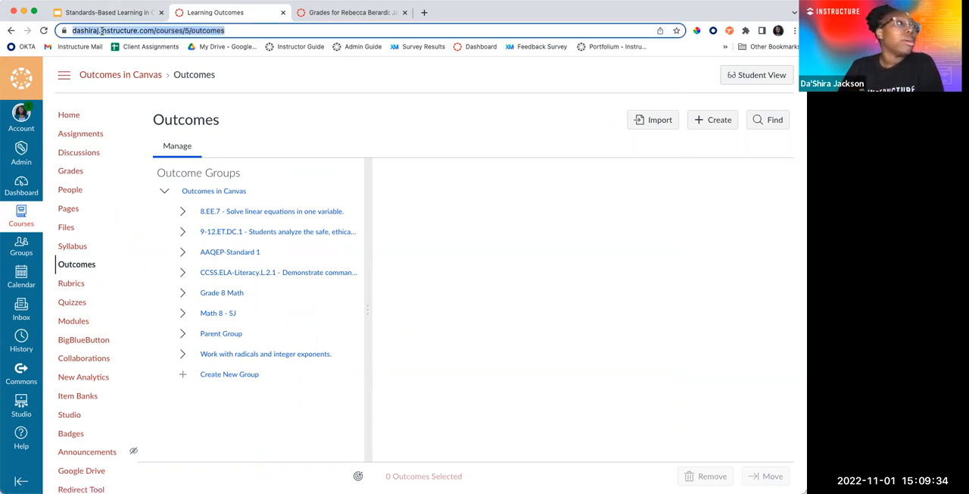
{"action": "left_click", "coordinate": [103, 31]}
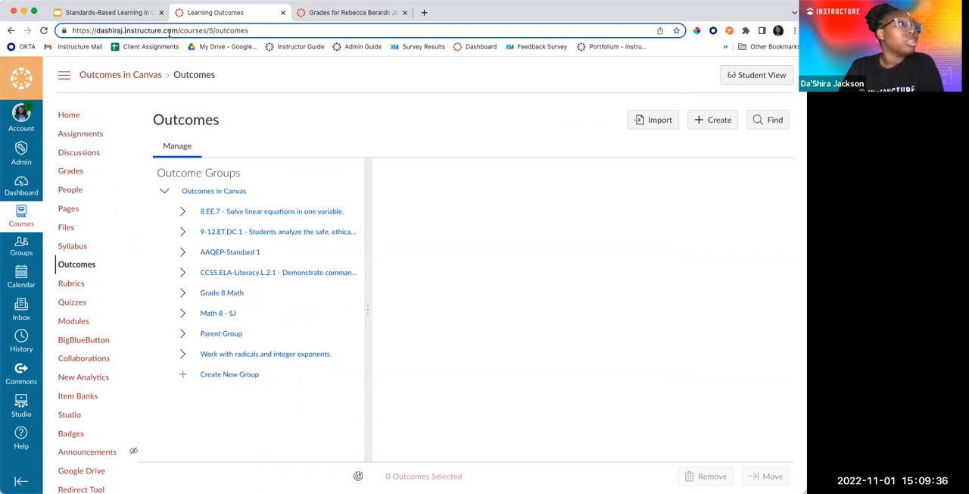
{"action": "type", "text": "beta."}
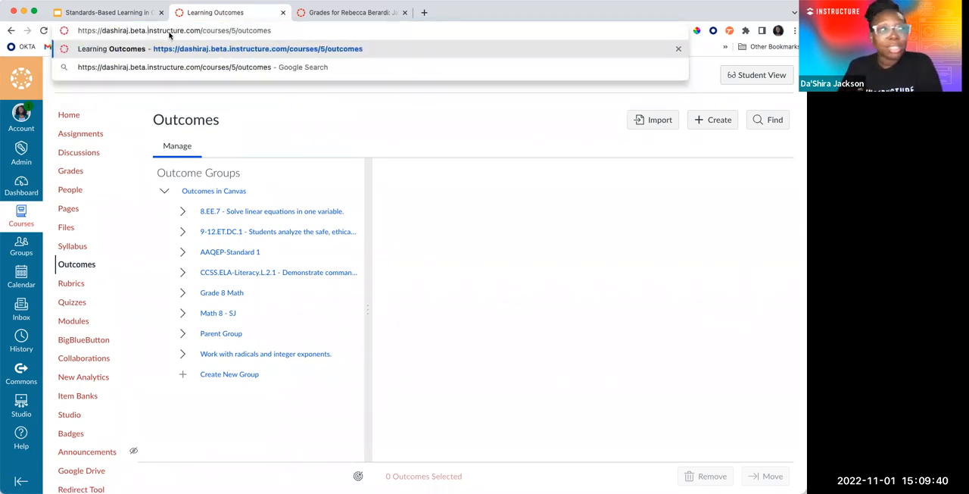
{"action": "key", "text": "Return"}
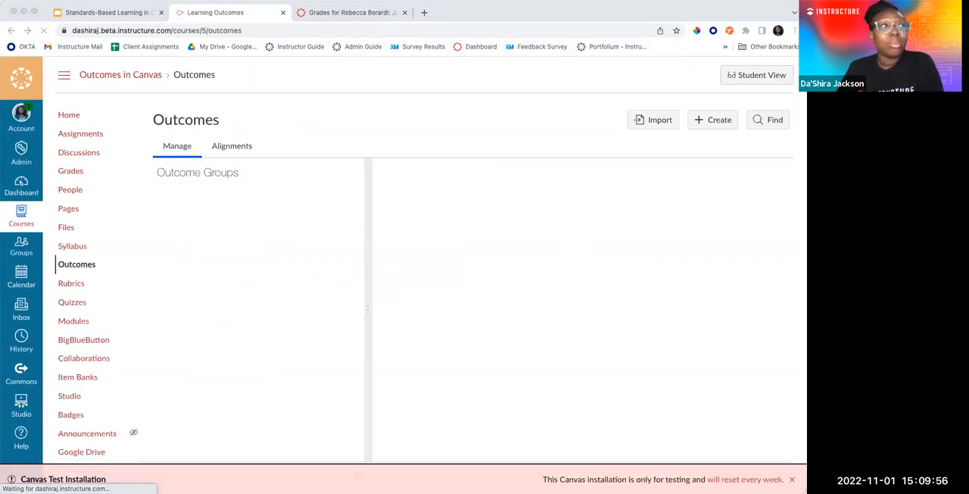
Examine the course's outcome alignments, including the artifact aligned to 8.EE.7.a, the outcome search and the alignments of the remaining outcomes
{"action": "left_click", "coordinate": [231, 152]}
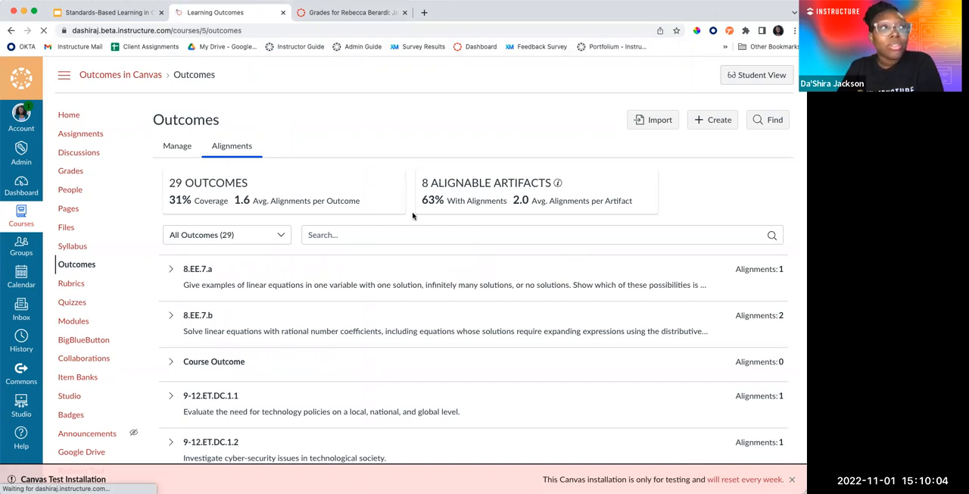
{"action": "scroll", "coordinate": [402, 232], "scroll_direction": "down", "scroll_amount": 1}
{"action": "scroll", "coordinate": [257, 259], "scroll_direction": "down", "scroll_amount": 2}
{"action": "scroll", "coordinate": [257, 259], "scroll_direction": "up", "scroll_amount": 3}
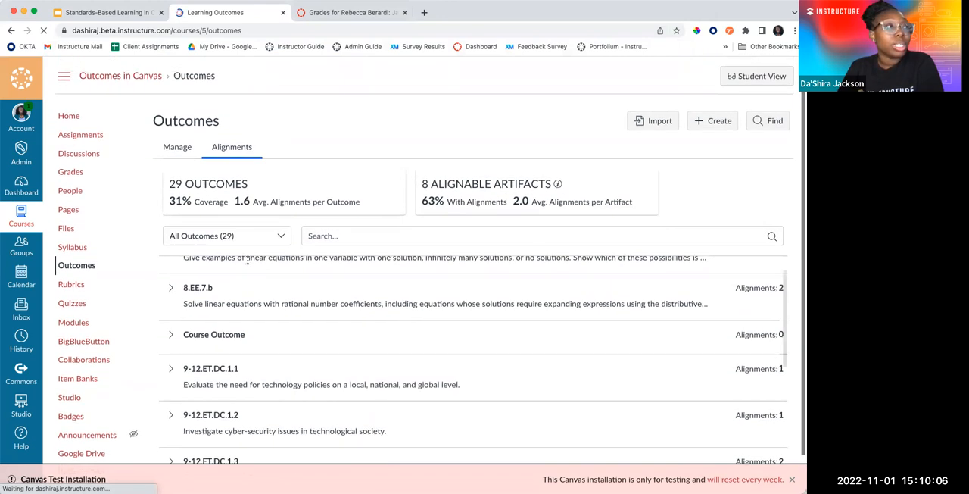
{"action": "left_click", "coordinate": [171, 271]}
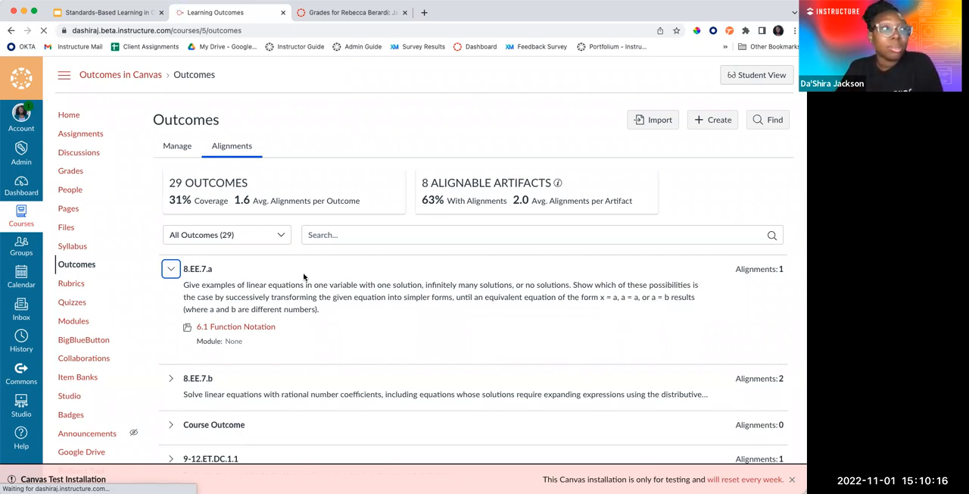
{"action": "left_click", "coordinate": [319, 234]}
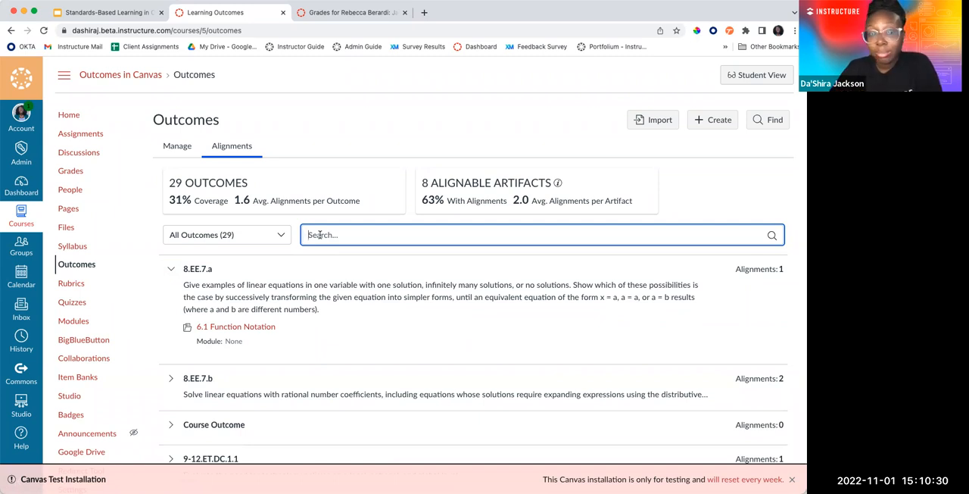
{"action": "scroll", "coordinate": [192, 247], "scroll_direction": "down", "scroll_amount": 2}
{"action": "scroll", "coordinate": [192, 247], "scroll_direction": "down", "scroll_amount": 3}
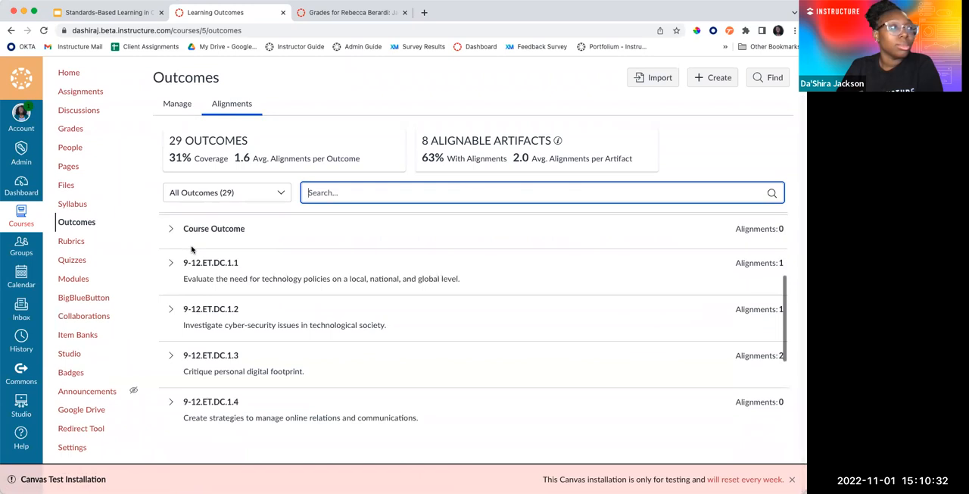
Switch to Google Slides and advance past the individual student data slide to the slido poll "How will you use Outcomes in your Canvas courses?"
{"action": "left_click", "coordinate": [136, 15]}
{"action": "key", "text": "Right"}
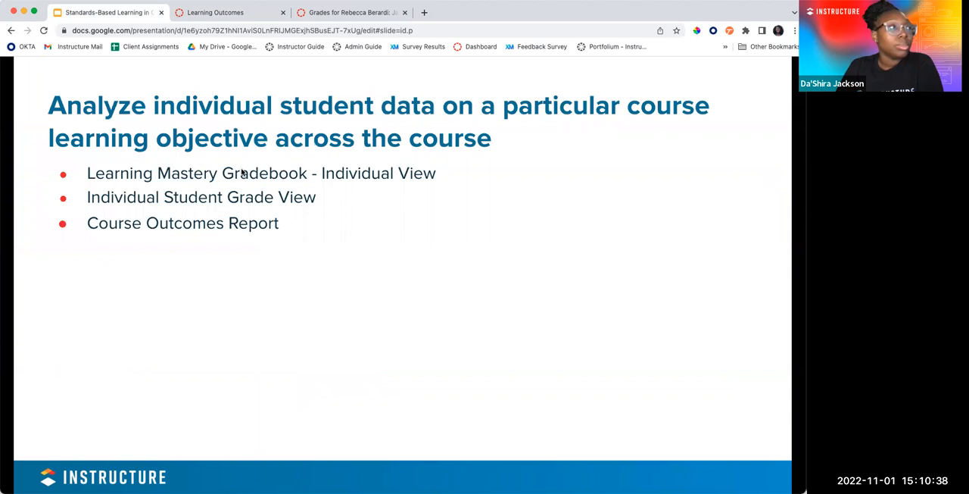
{"action": "key", "text": "Right"}
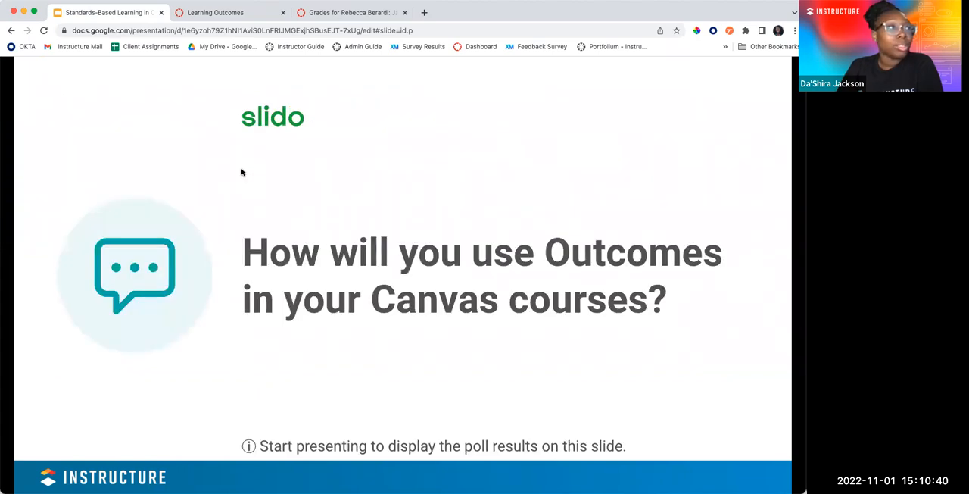